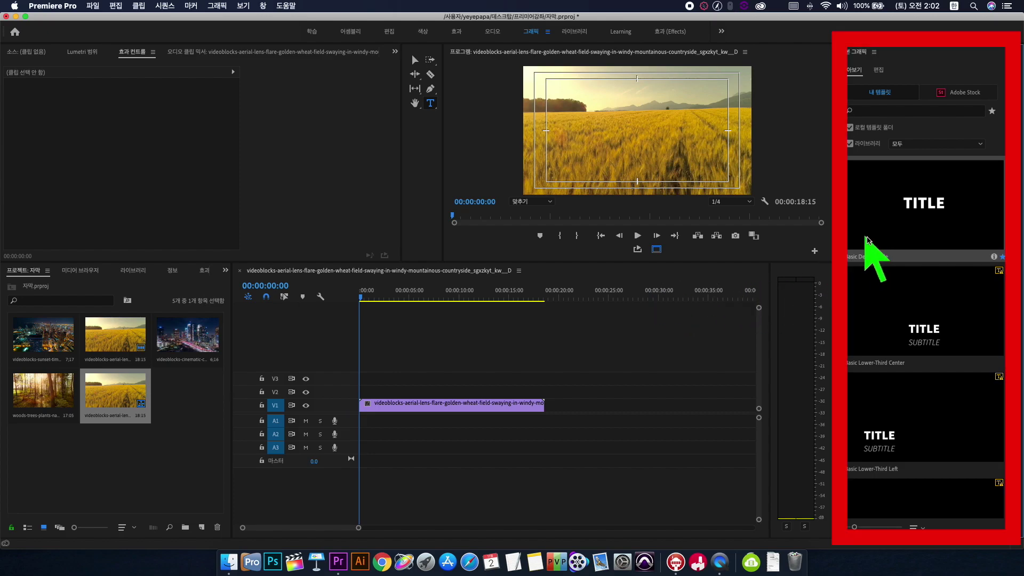
Step: Add the Basic Default Title template to track V2 above the wheat-field clip, starting at the beginning of the sequence
scroll(891, 264, down, 10)
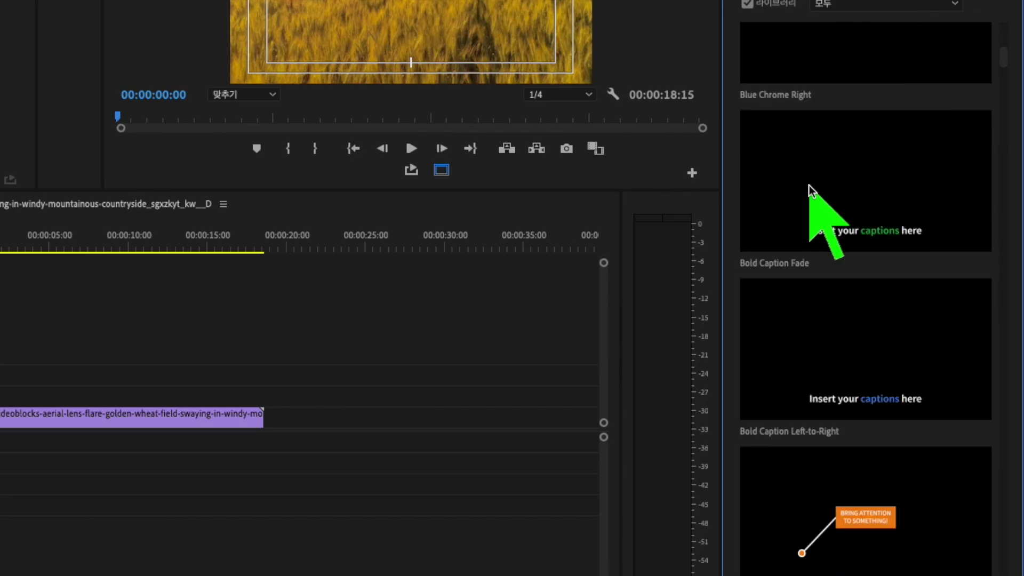
scroll(808, 185, up, 5)
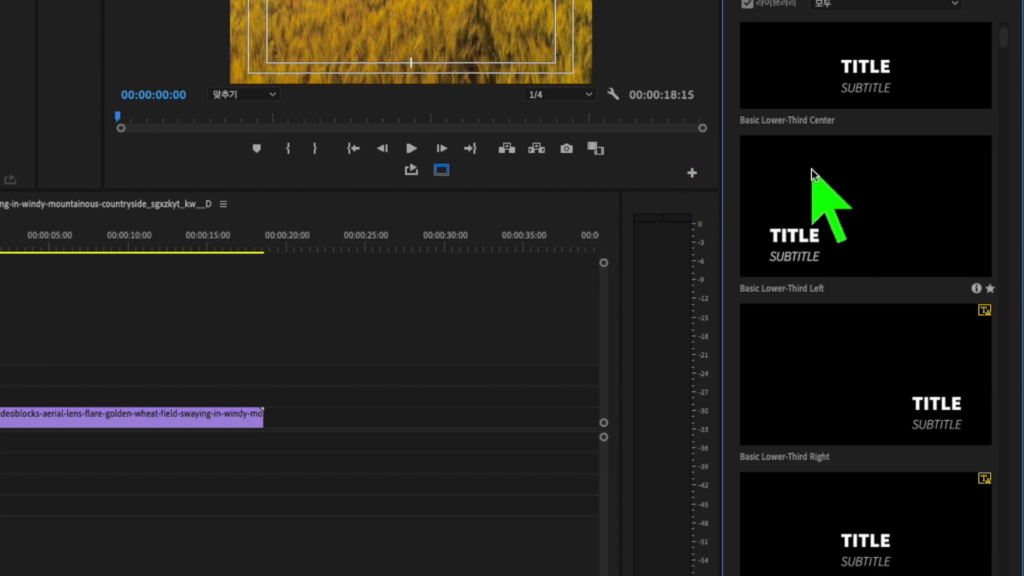
scroll(900, 211, up, 2)
scroll(898, 210, up, 2)
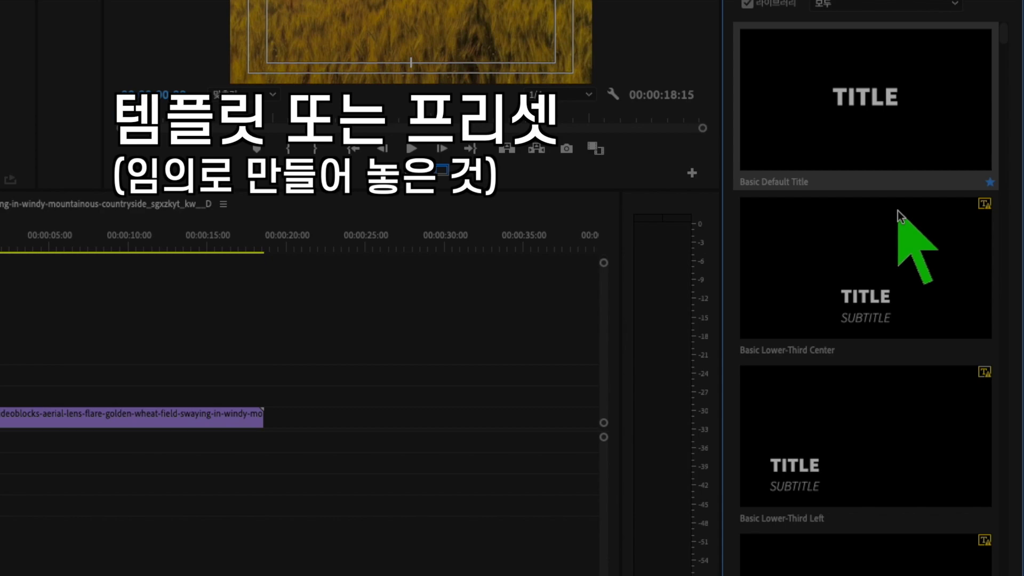
scroll(898, 210, down, 20)
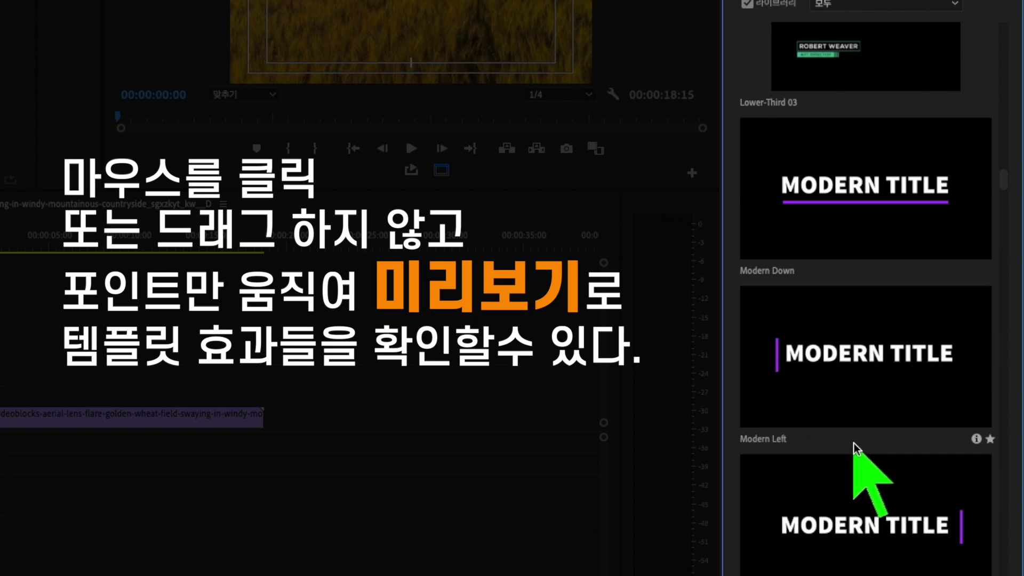
scroll(789, 229, up, 10)
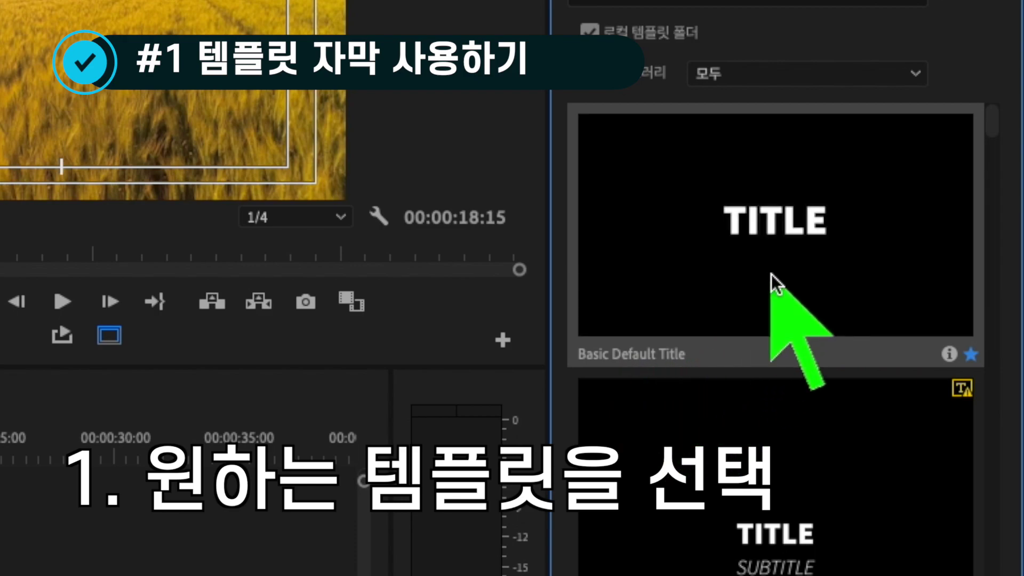
drag(772, 274, 0, 575)
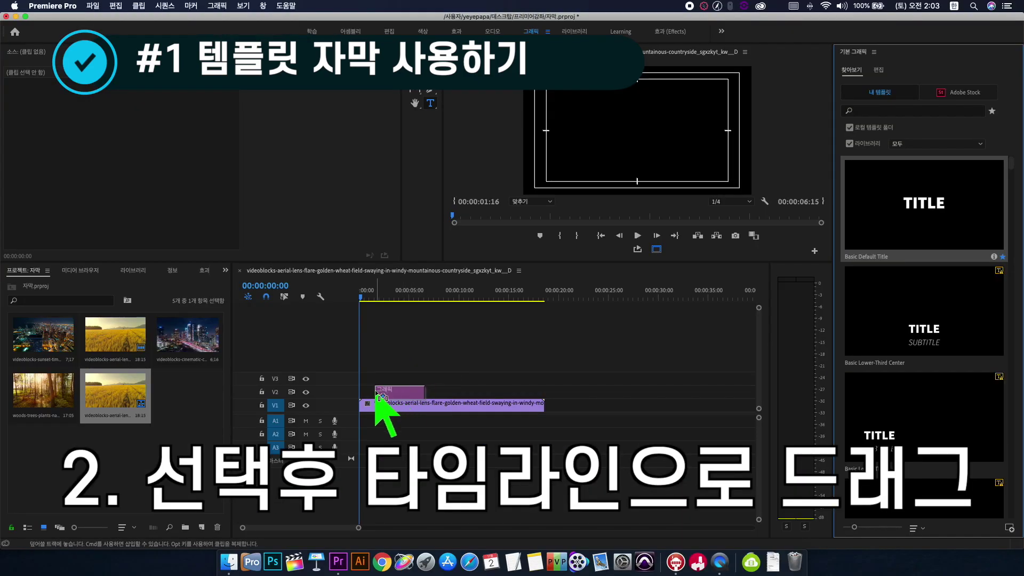
drag(380, 397, 364, 396)
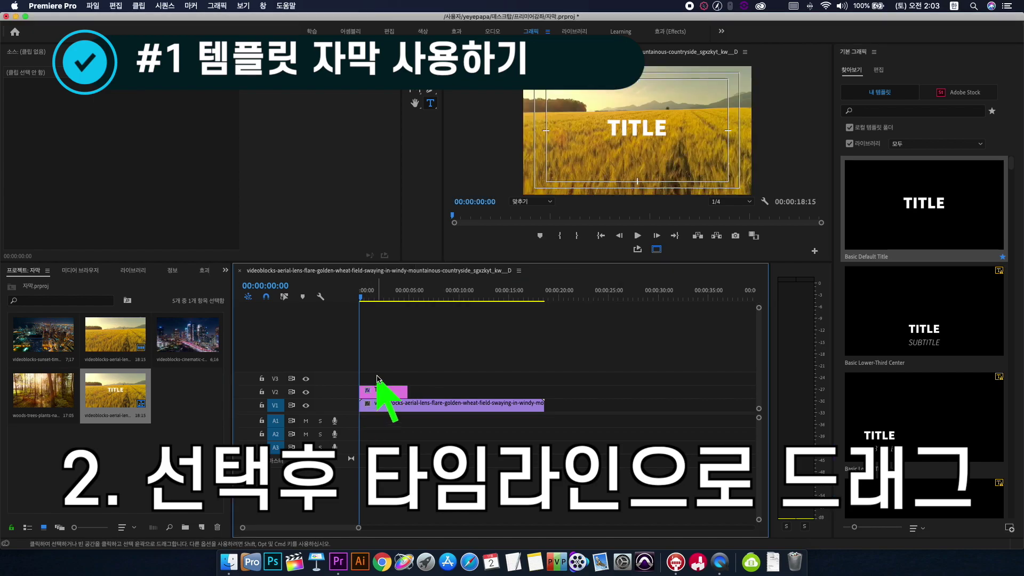
Step: Replace the placeholder text of the title clip's text layer with 안녕하세요
click(375, 393)
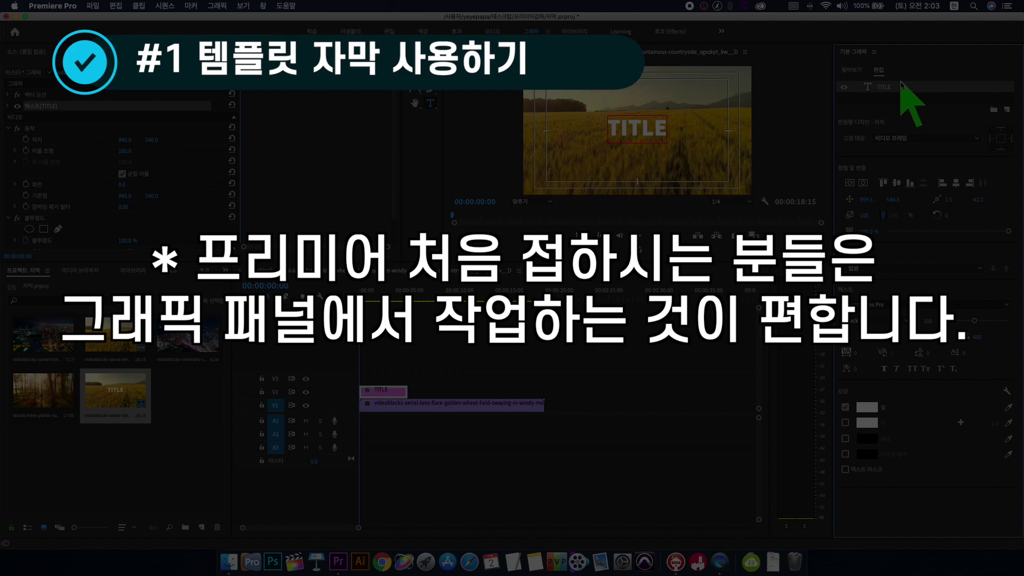
click(888, 88)
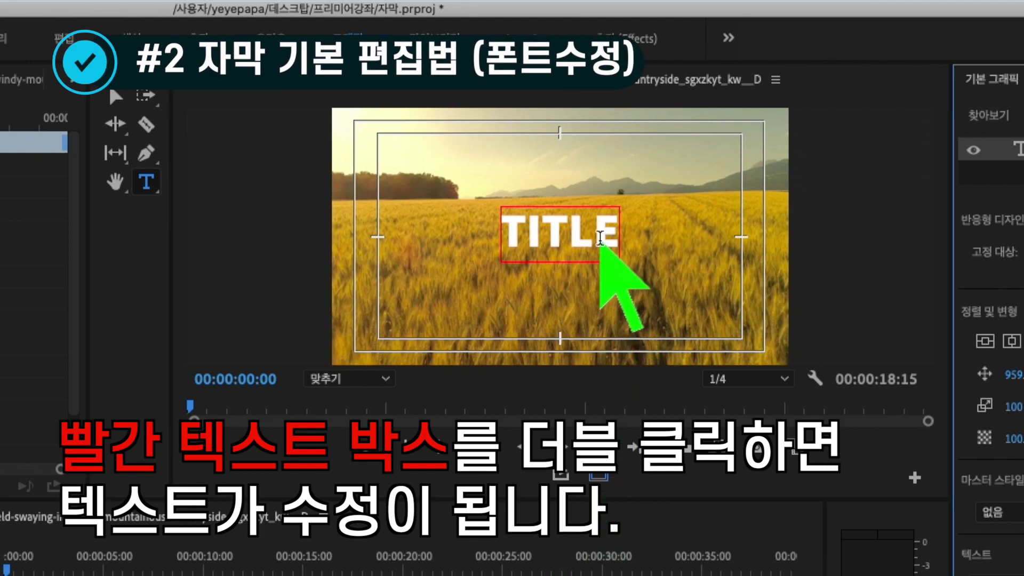
double_click(600, 237)
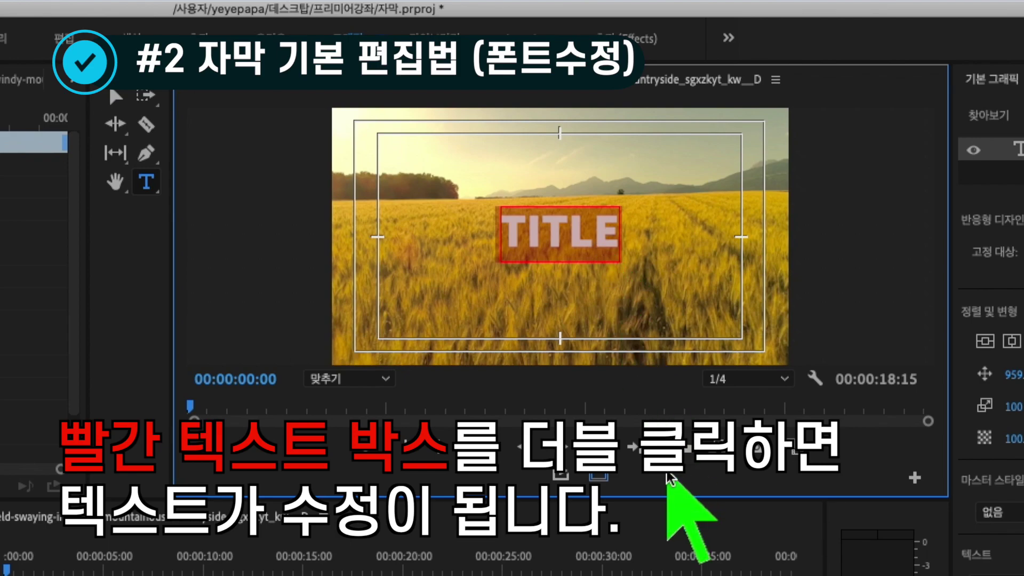
key(BackSpace)
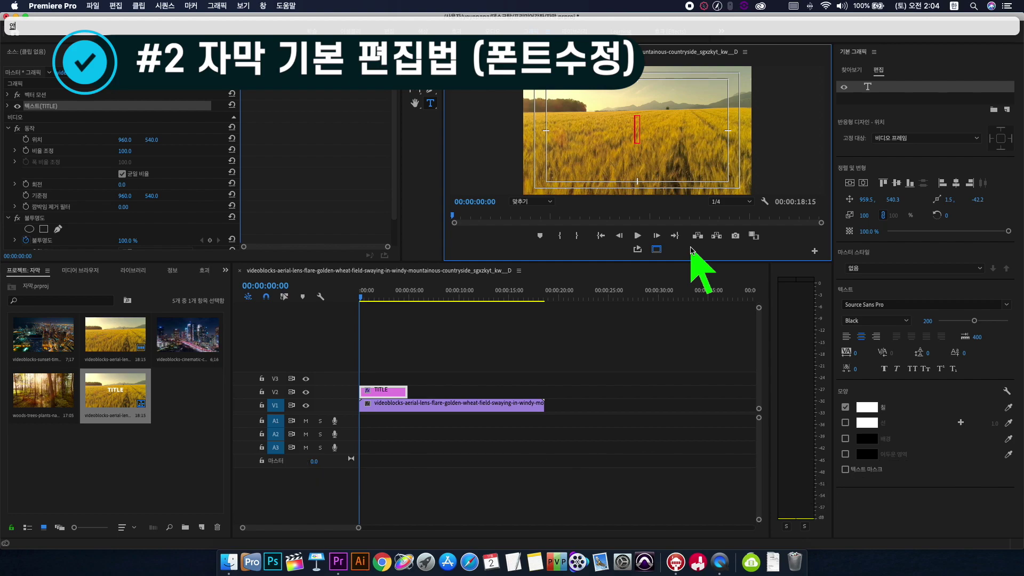
text(안)
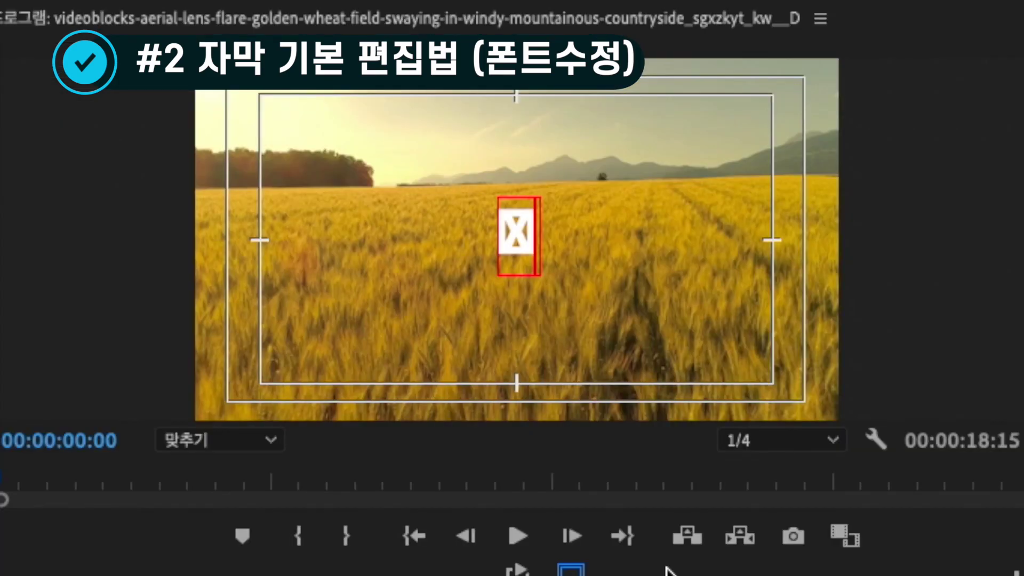
text(녕하세요)
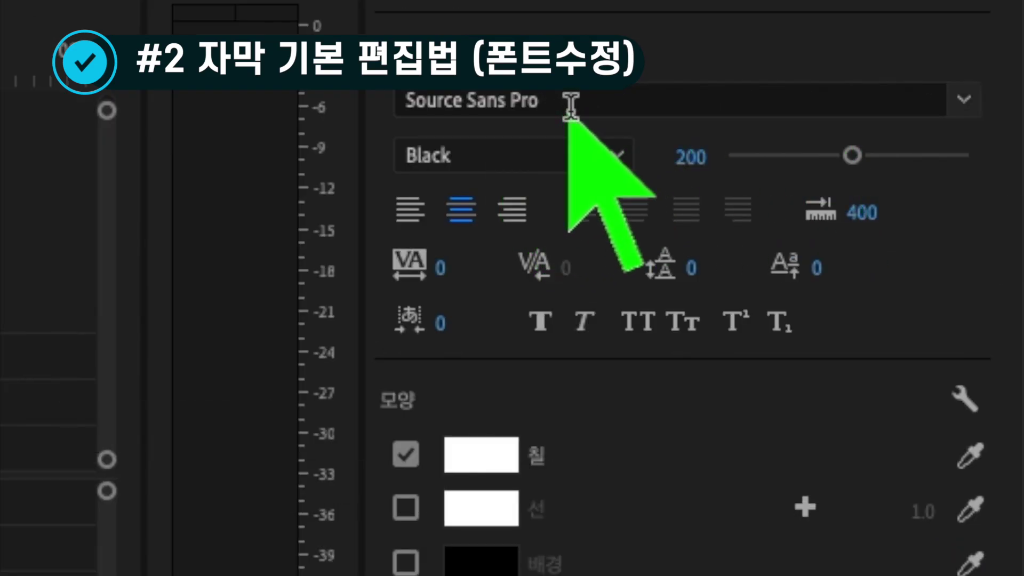
Step: Examine the font list and its sample column to find fonts that support Korean and compare them with other languages' fonts
click(973, 110)
scroll(817, 421, down, 5)
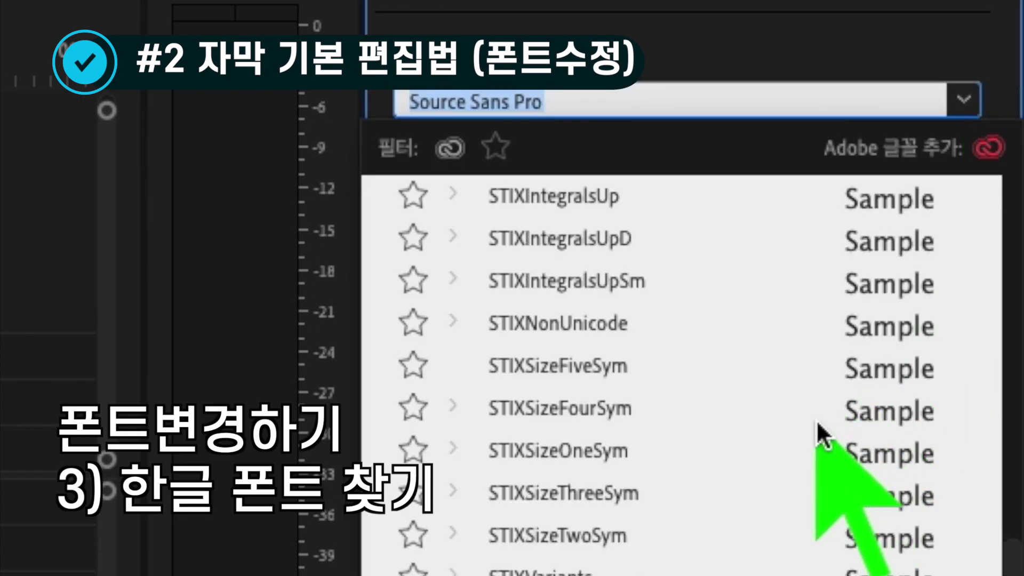
scroll(817, 420, down, 20)
scroll(817, 420, up, 10)
scroll(817, 421, up, 8)
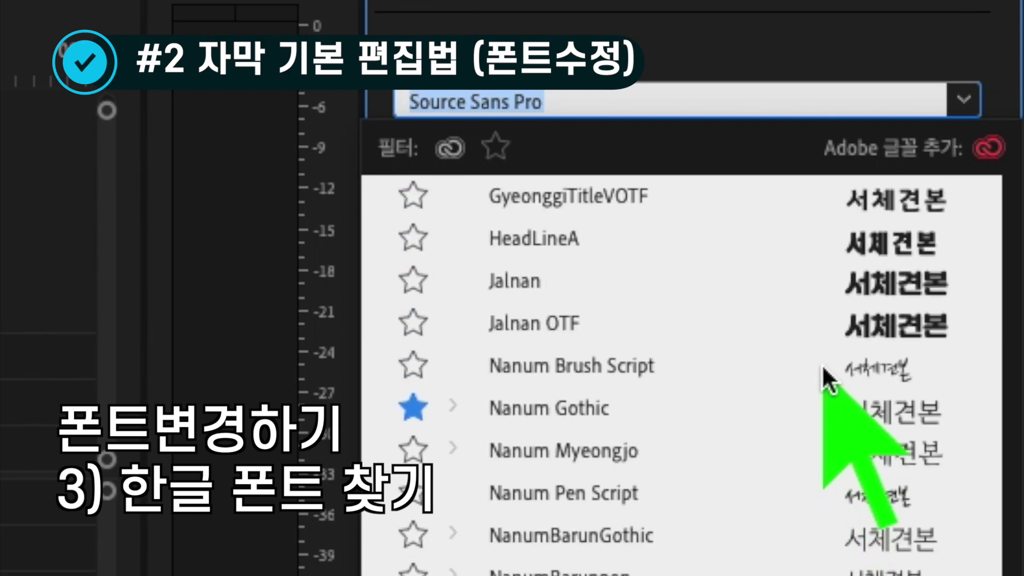
scroll(822, 353, up, 4)
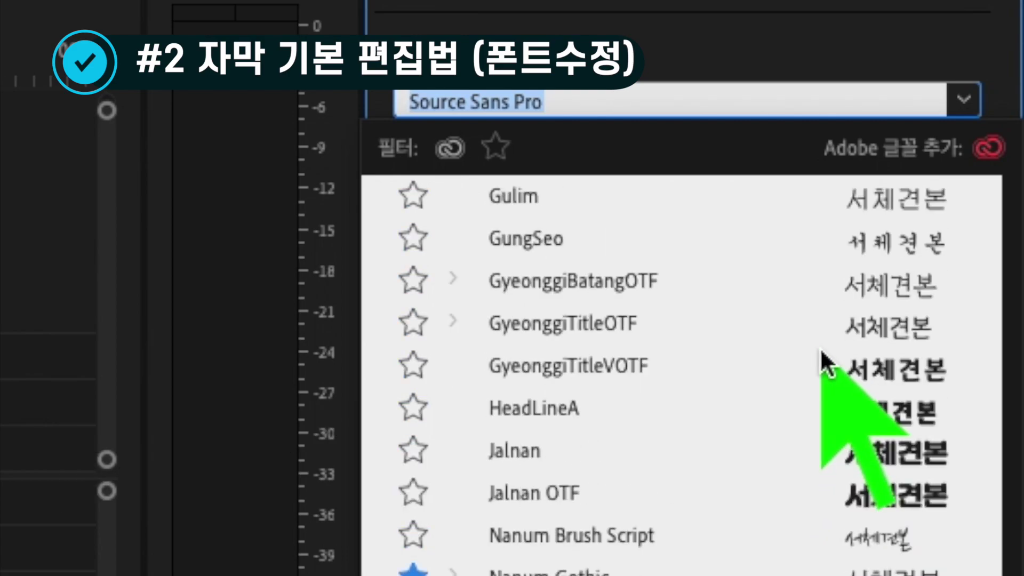
scroll(821, 348, up, 3)
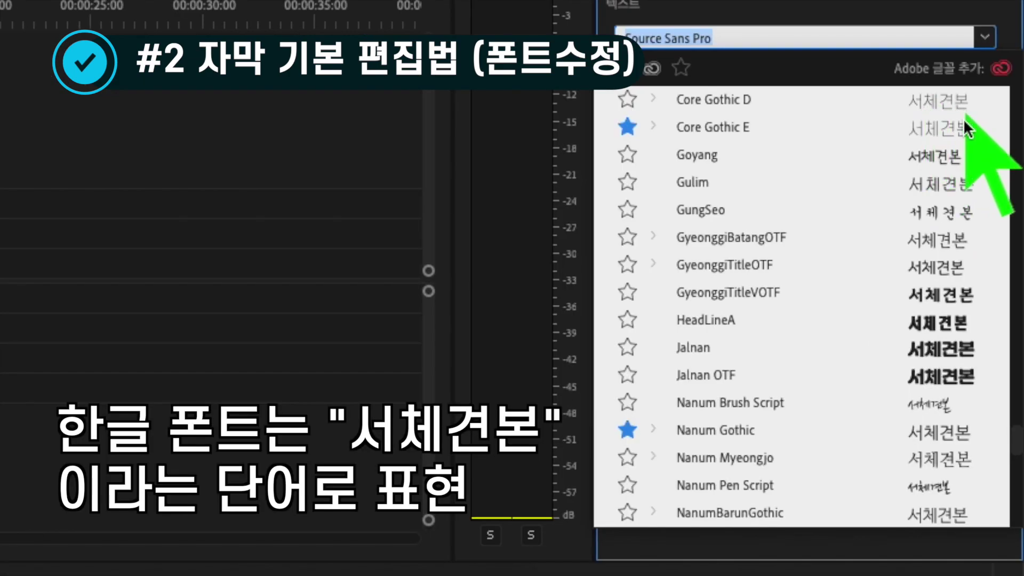
scroll(958, 158, up, 4)
scroll(958, 178, up, 11)
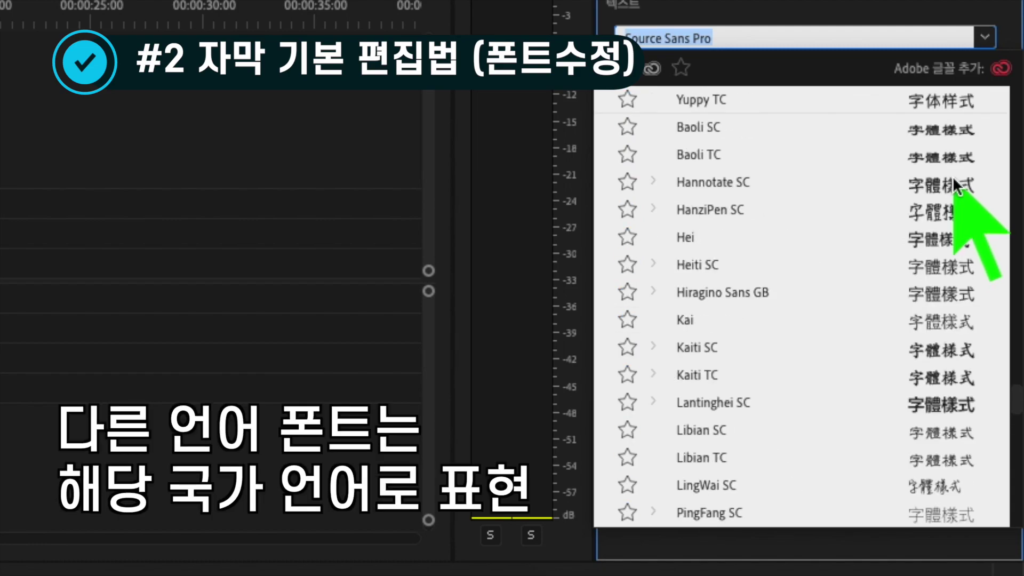
scroll(953, 176, up, 2)
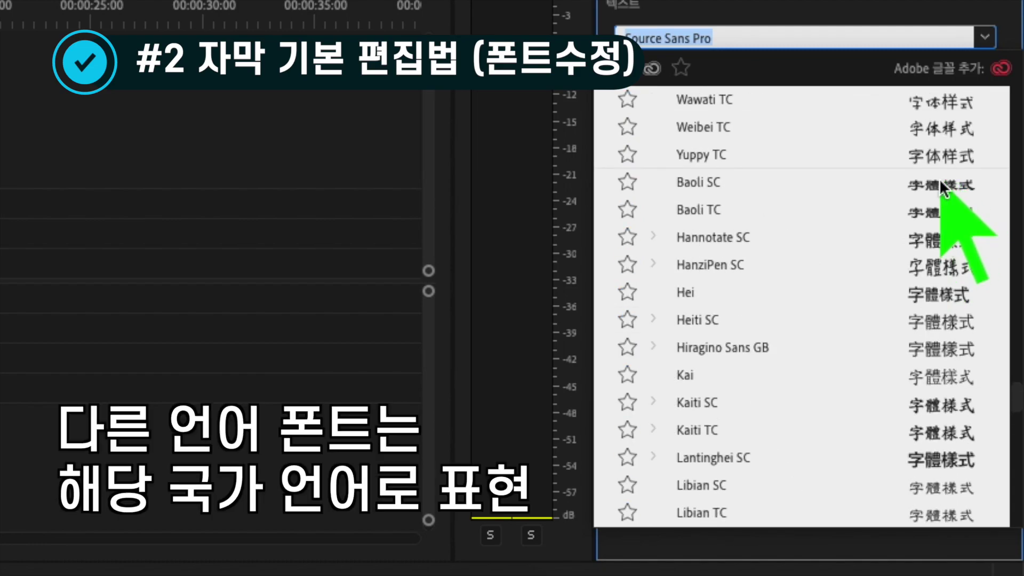
scroll(939, 178, down, 20)
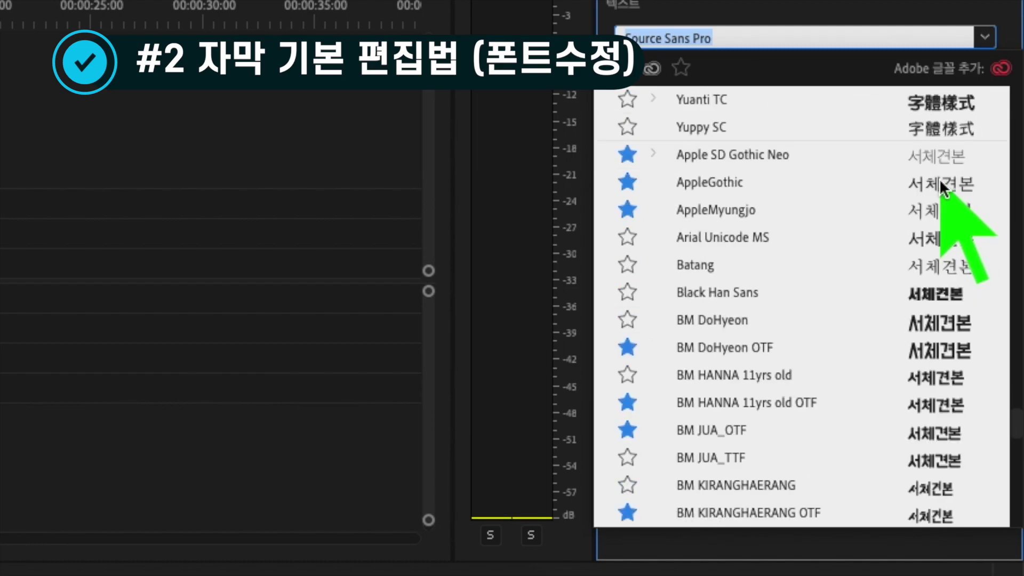
Step: Set the font of the 안녕하세요 text to BM DoHyeon and save the project
scroll(941, 177, up, 8)
scroll(935, 195, down, 4)
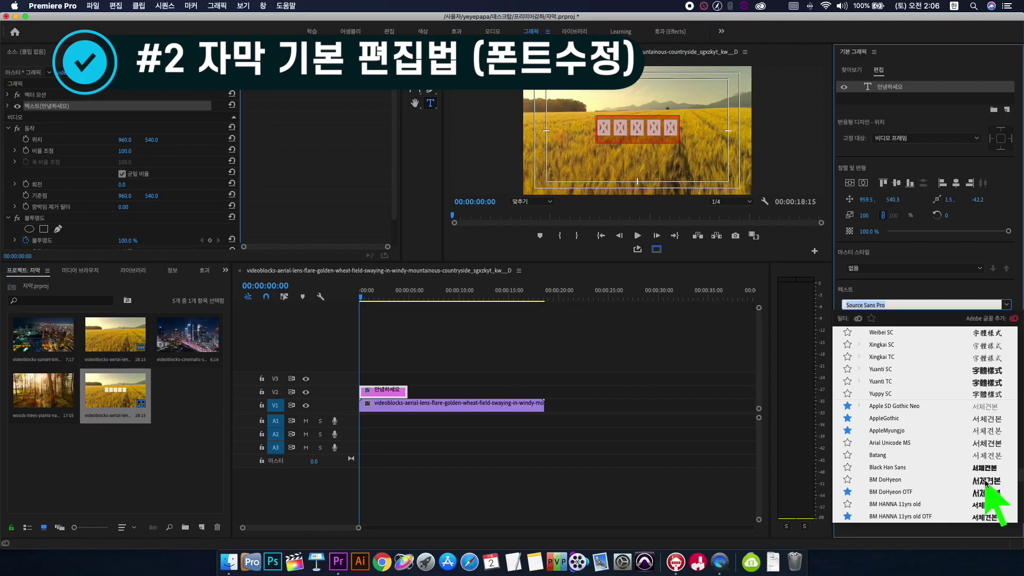
scroll(986, 483, down, 3)
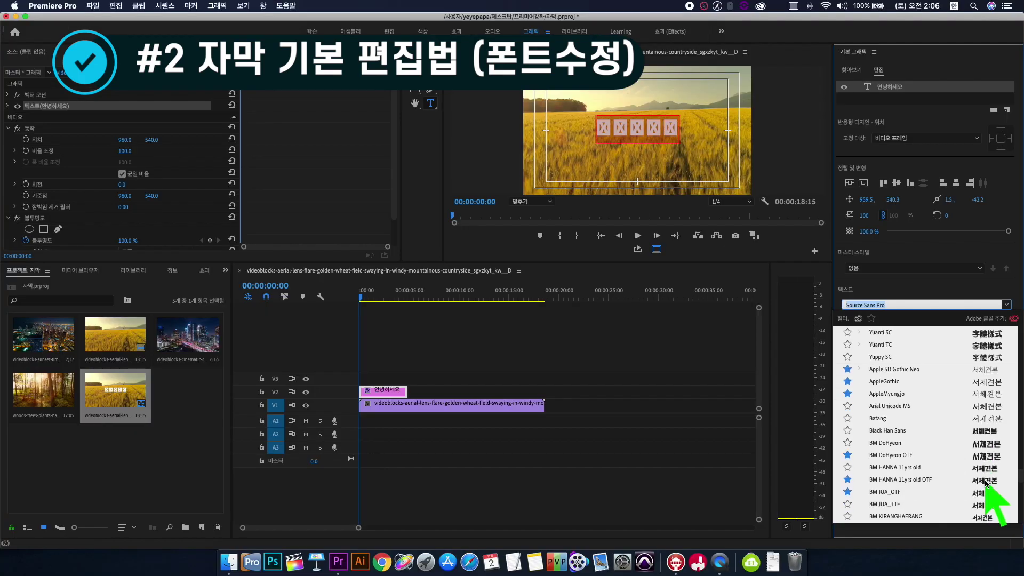
click(947, 441)
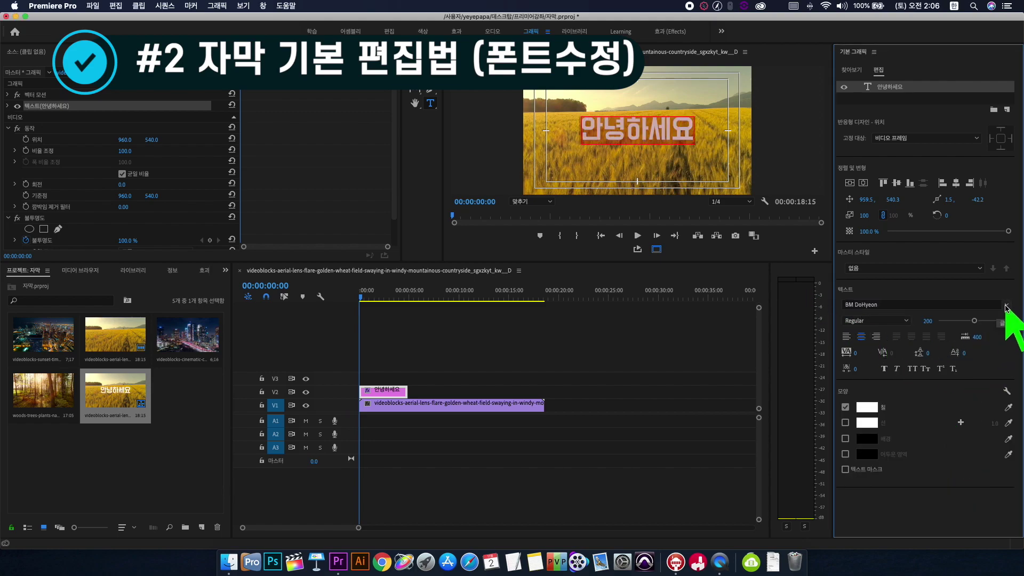
key(cmd+s)
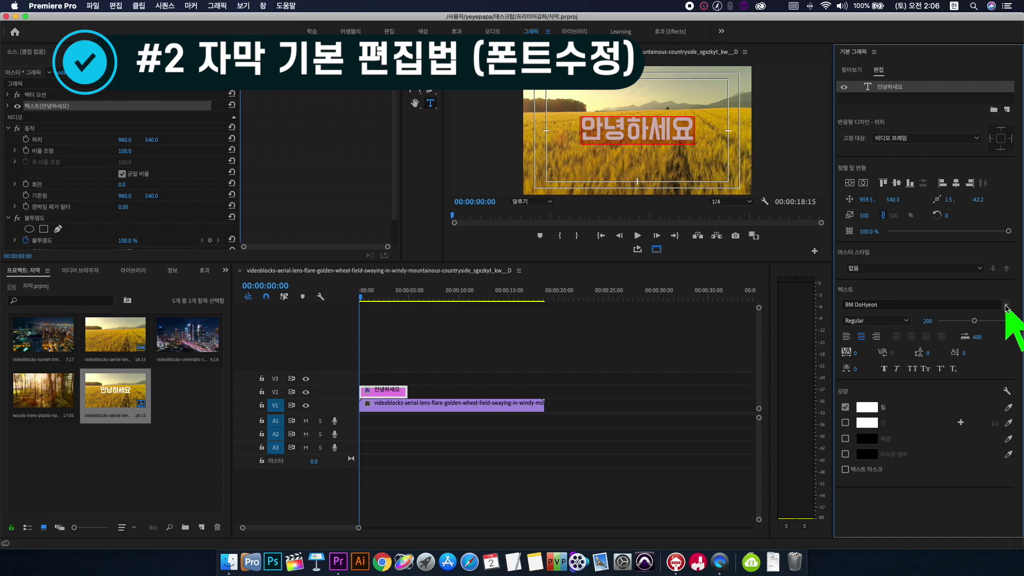
Step: Mark BM JUA_TTF as a favourite font and set the title's font to BM DoHyeon OTF using the favourites filter
click(1006, 308)
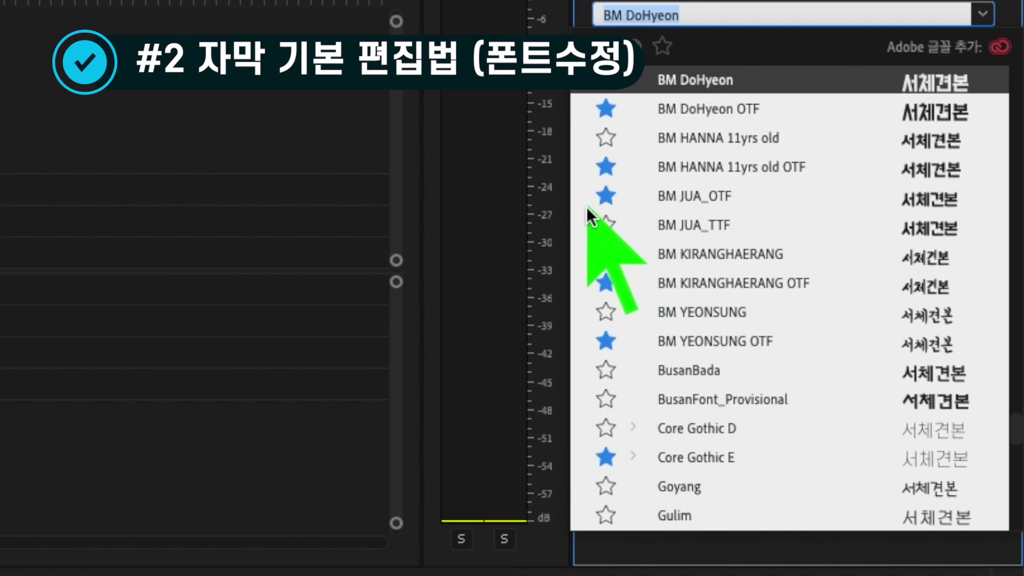
click(604, 225)
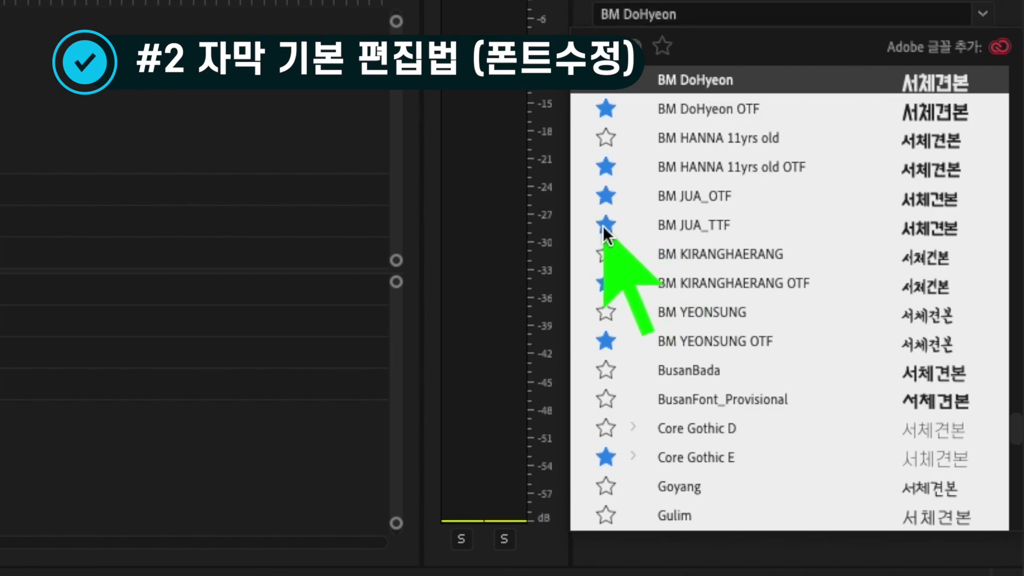
scroll(768, 312, down, 15)
scroll(769, 313, up, 10)
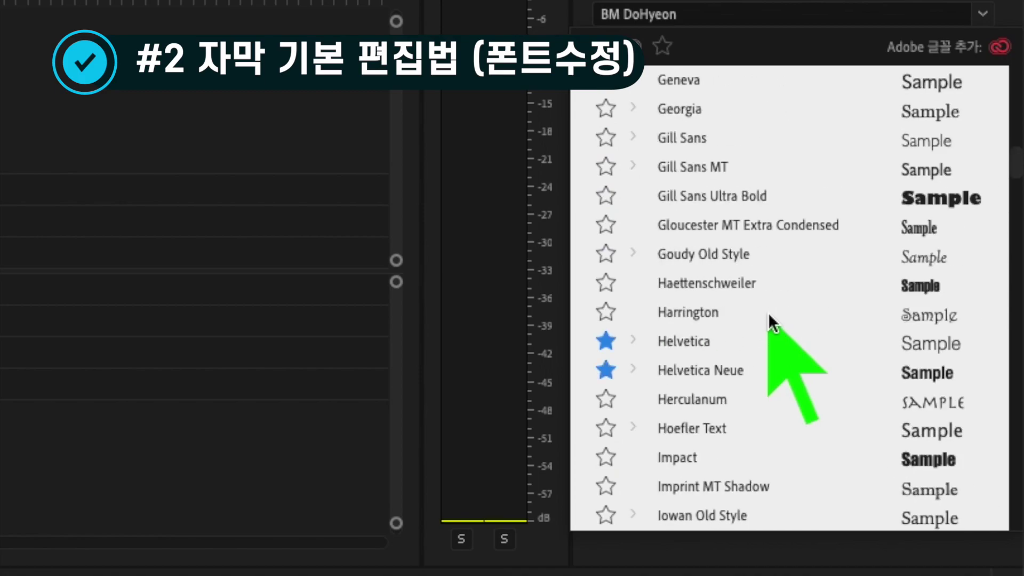
scroll(768, 313, up, 10)
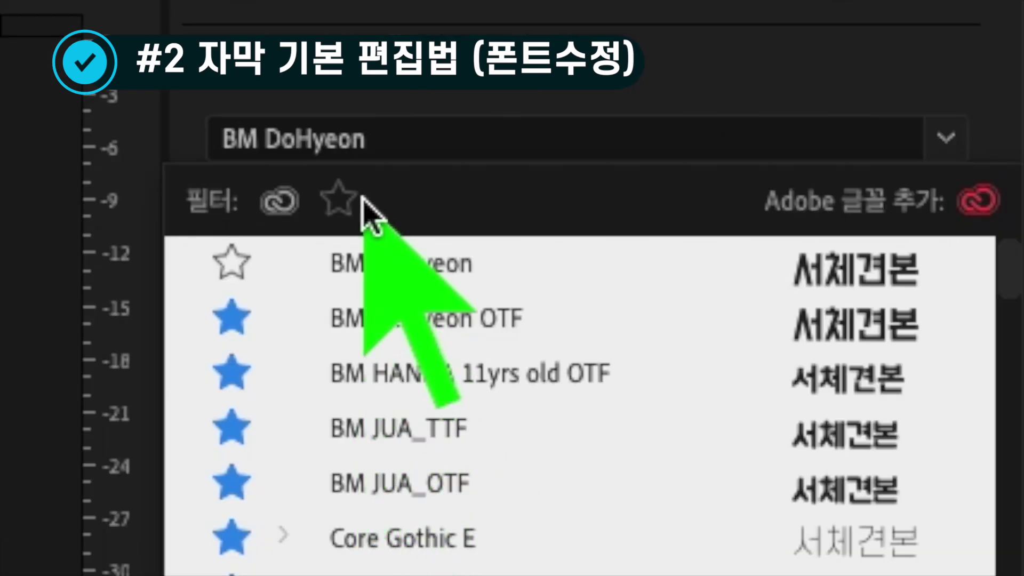
click(338, 200)
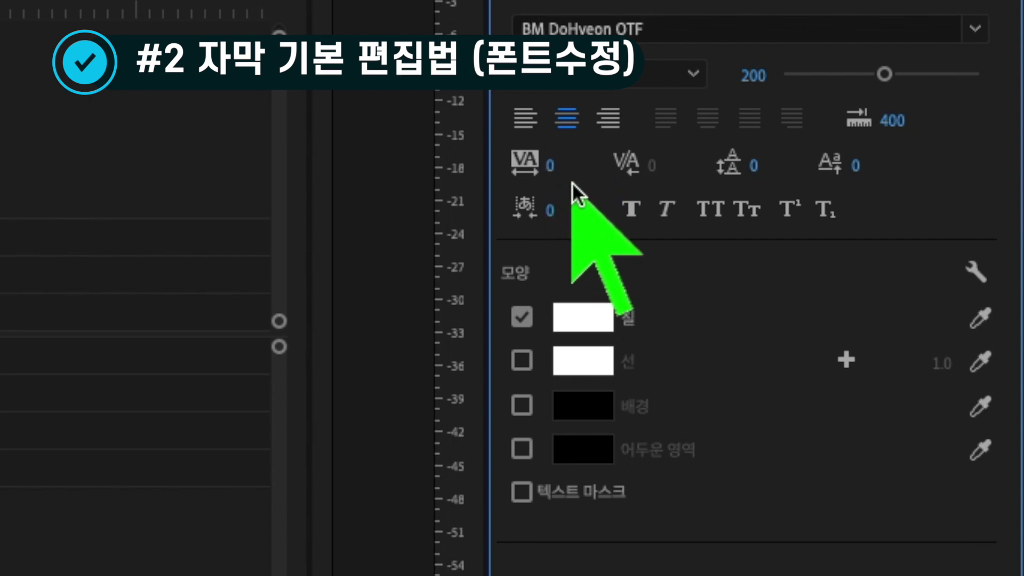
Step: Try right alignment and faux bold on the 안녕하세요 text, and return it to centre alignment
click(610, 126)
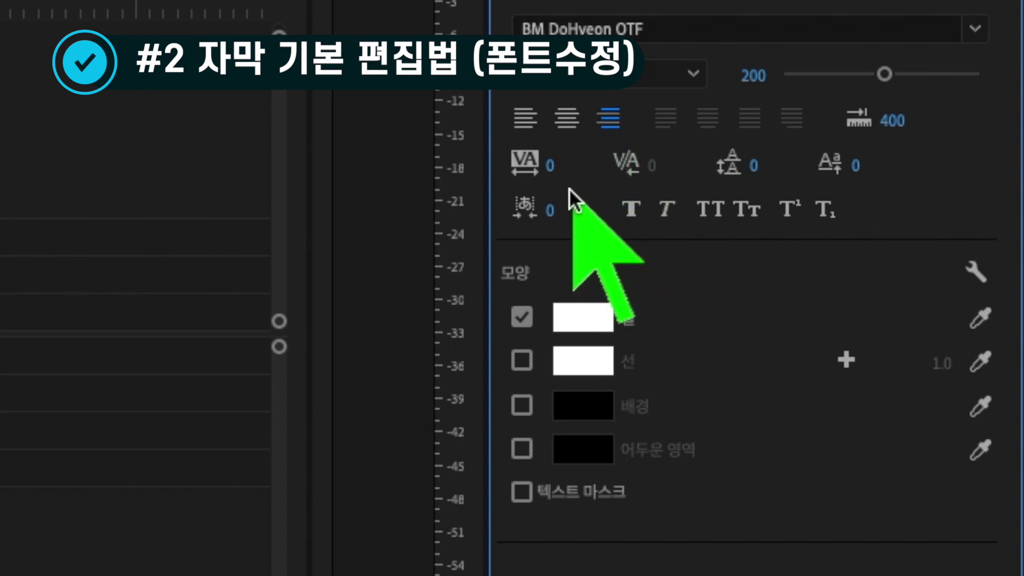
click(631, 213)
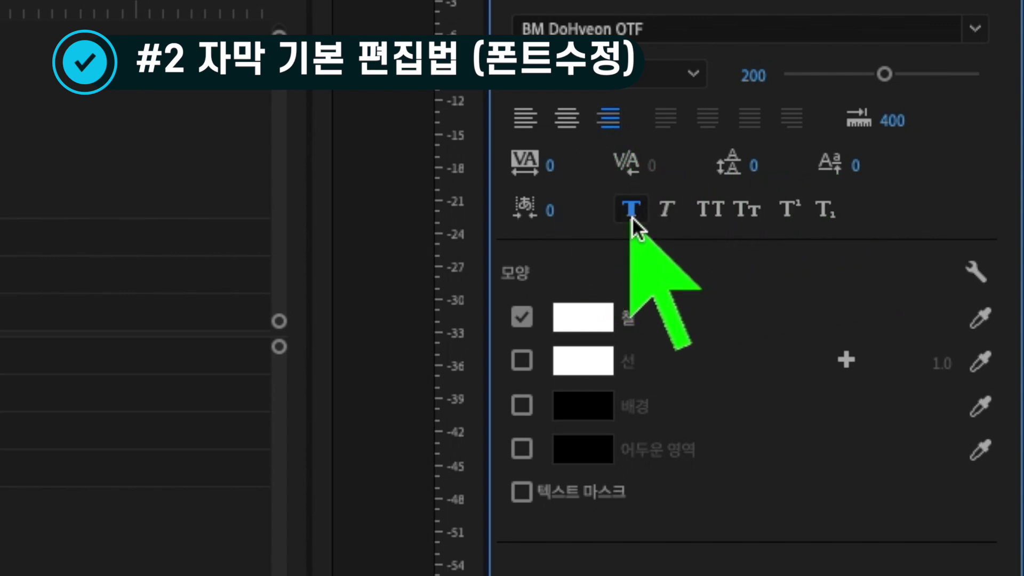
click(579, 128)
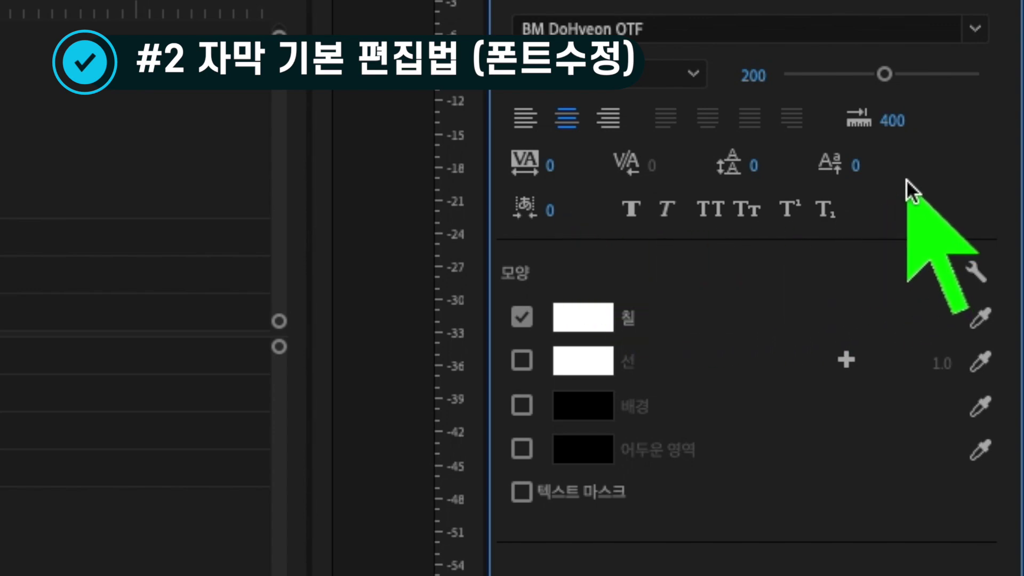
Step: Set the 안녕하세요 text size to 191 and its fill colour to yellow EEE908
mouse_move(888, 75)
mouse_down()
mouse_move(870, 84)
mouse_move(924, 86)
mouse_move(880, 88)
mouse_up()
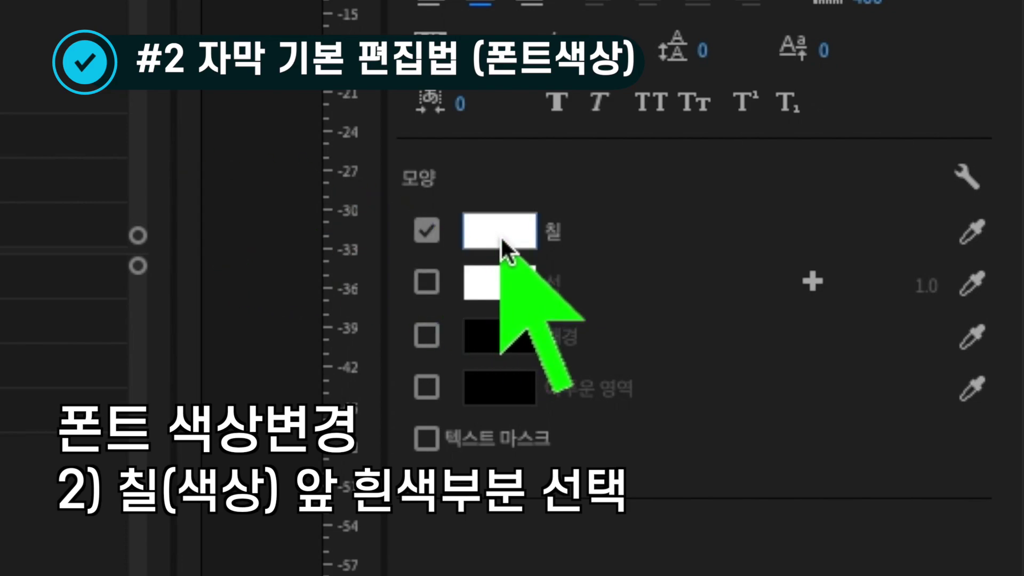
click(502, 242)
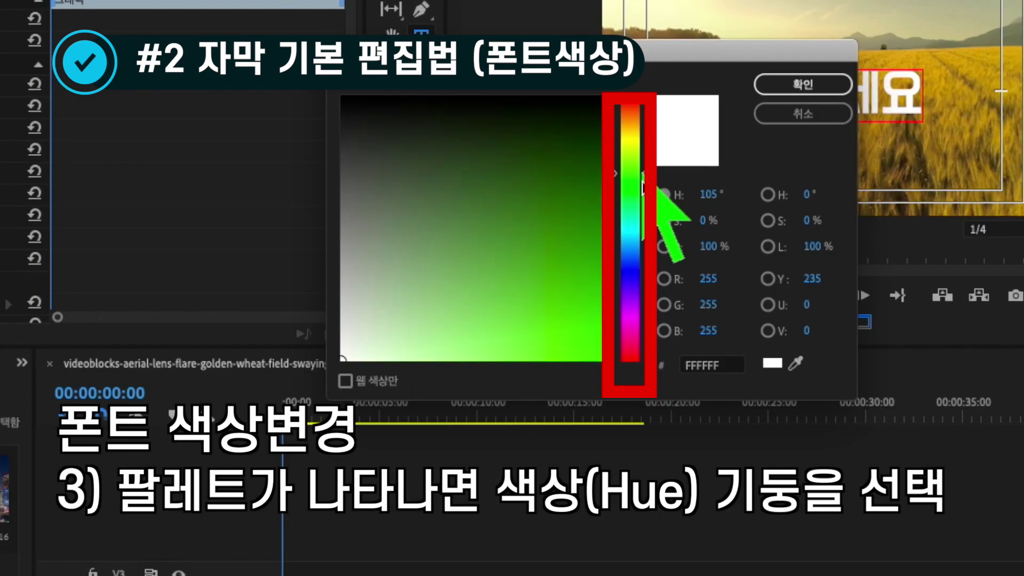
drag(658, 201, 630, 140)
click(584, 340)
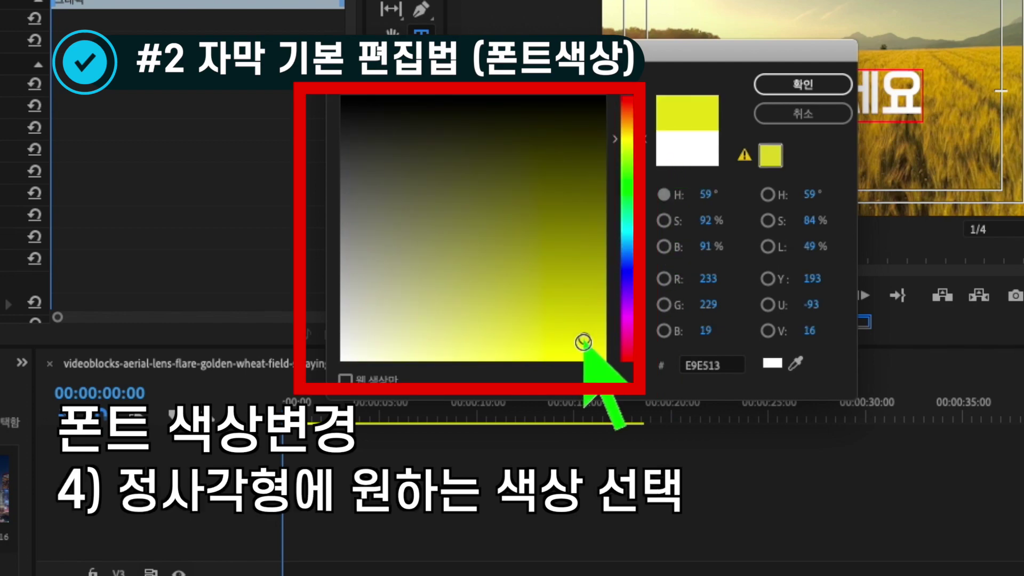
mouse_move(584, 339)
mouse_down()
mouse_move(590, 359)
mouse_move(597, 342)
mouse_up()
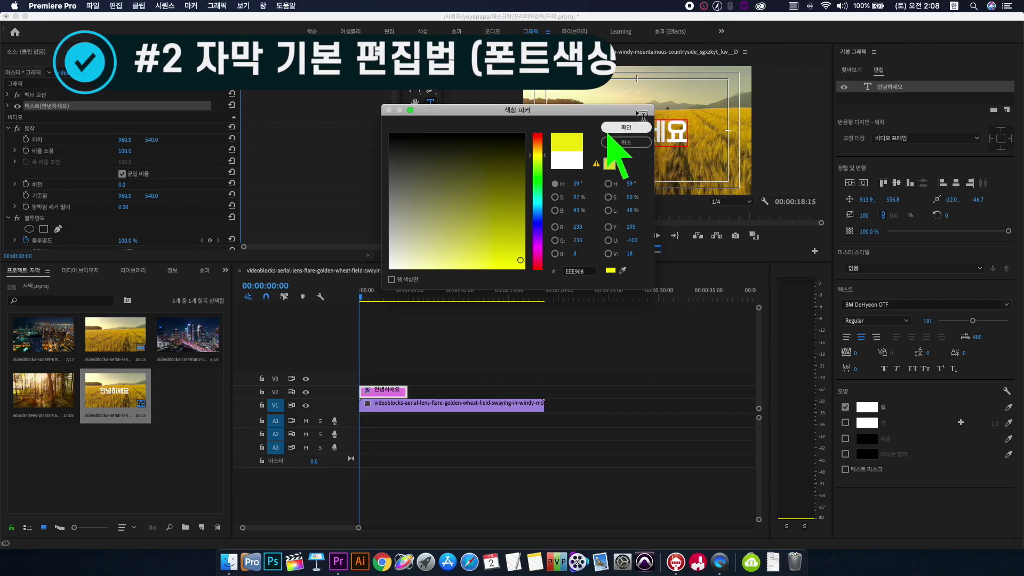
click(803, 84)
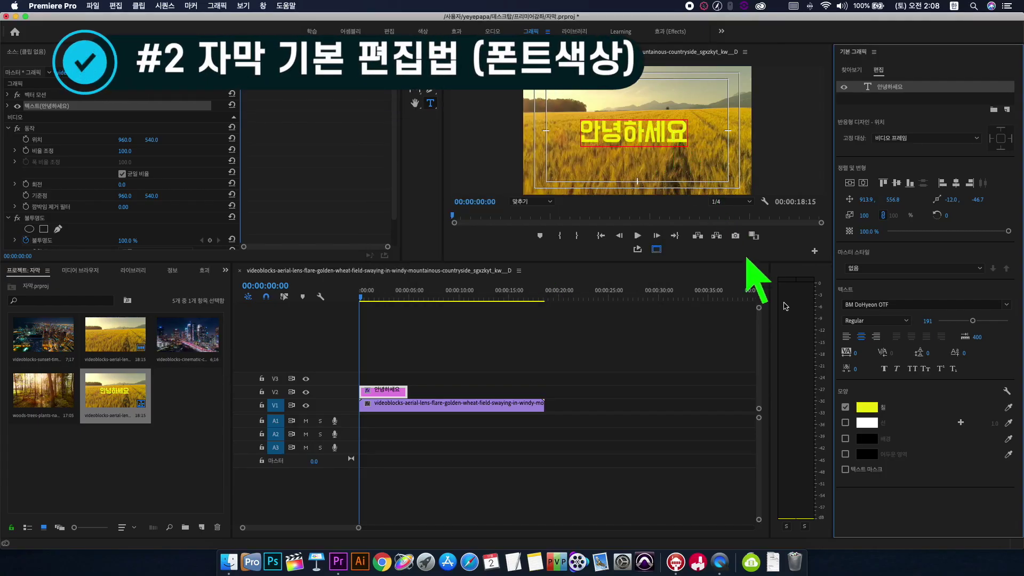
Step: Change the text's fill to bright green and add a dark teal stroke with a width of 46.0
click(874, 410)
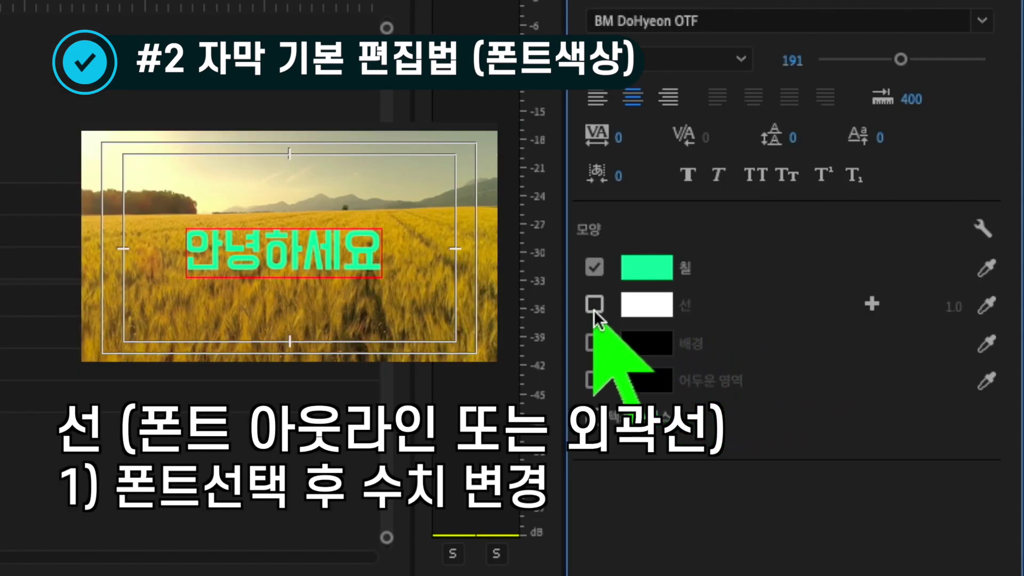
click(594, 304)
mouse_move(953, 307)
mouse_down()
mouse_move(982, 308)
mouse_move(952, 308)
mouse_up()
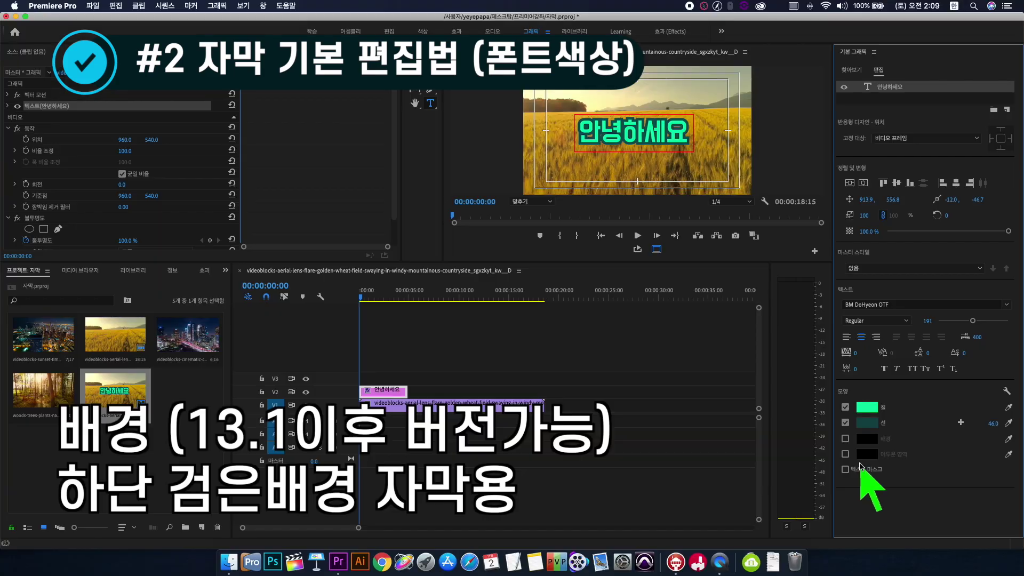
Step: Try a black background with its size at 34.5, then a shadow on the text, and turn both off again
click(846, 439)
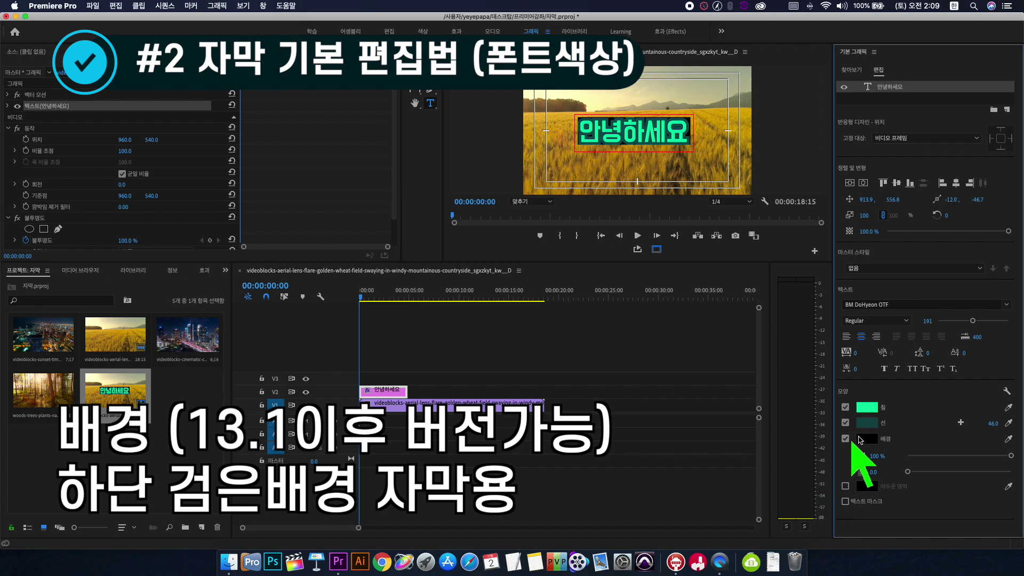
drag(908, 472, 943, 472)
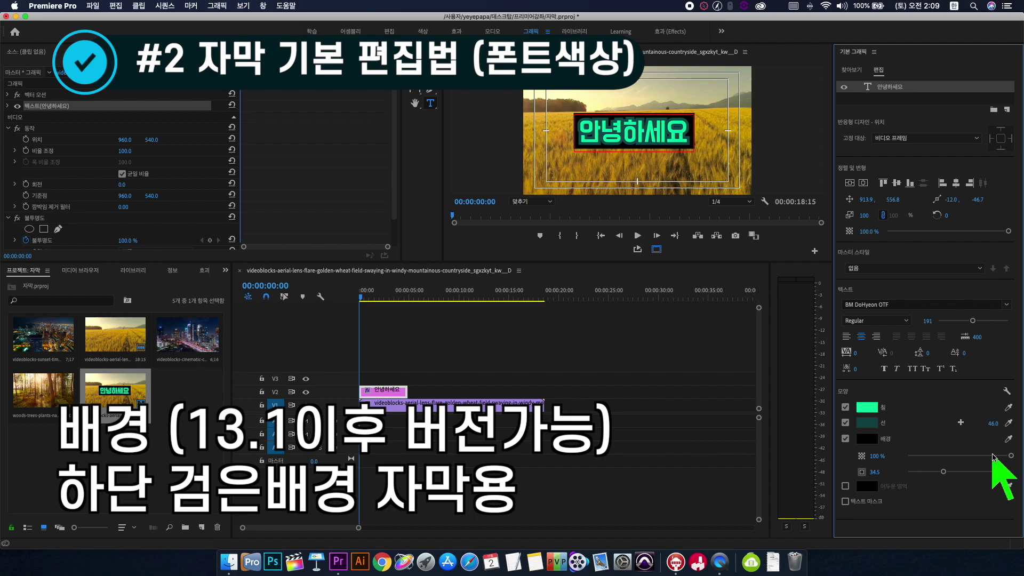
click(846, 439)
click(846, 454)
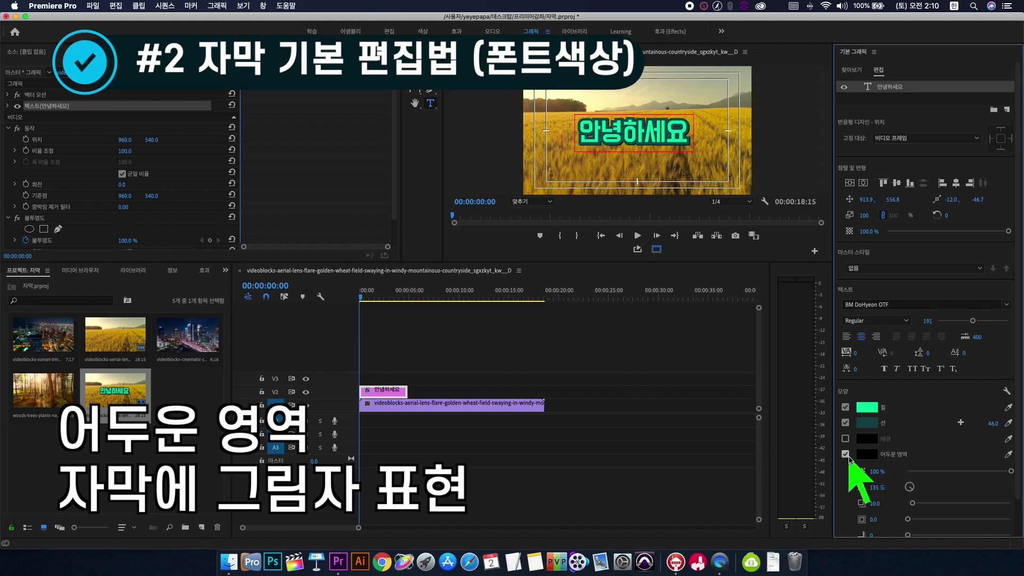
click(845, 454)
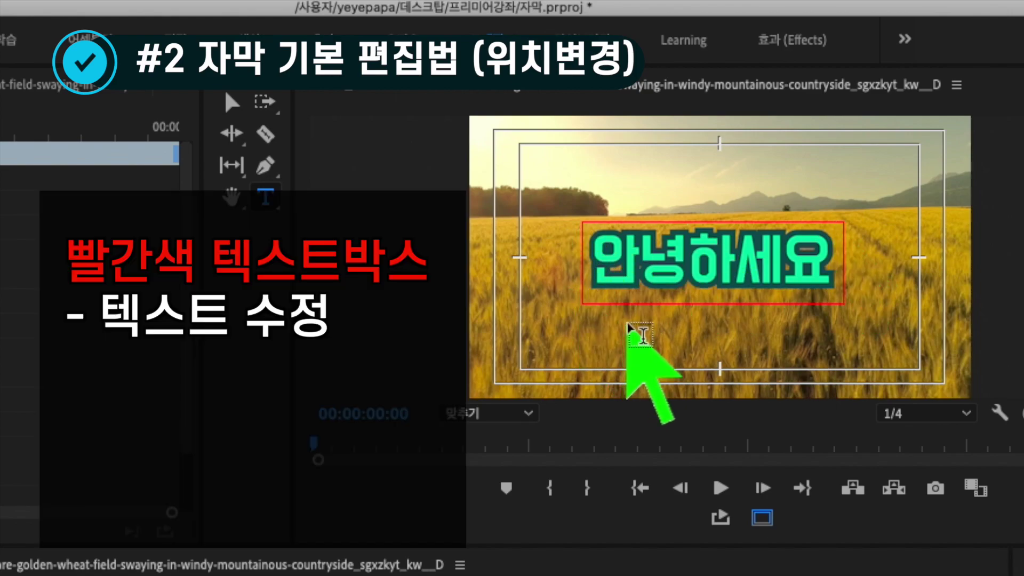
Step: Move the title down and right to about 1008, 714 in the frame and switch to the Type tool
click(229, 103)
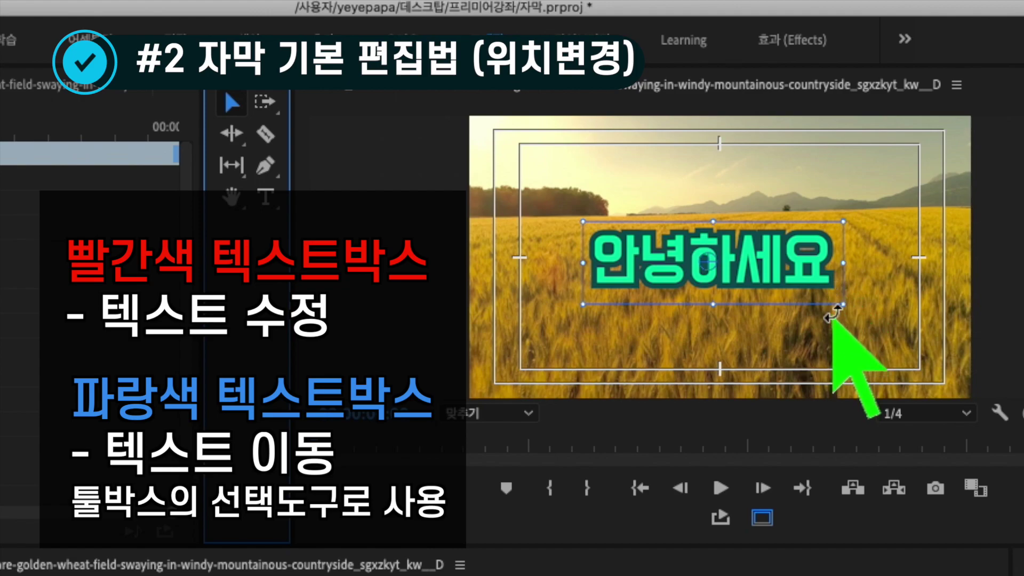
drag(793, 288, 816, 330)
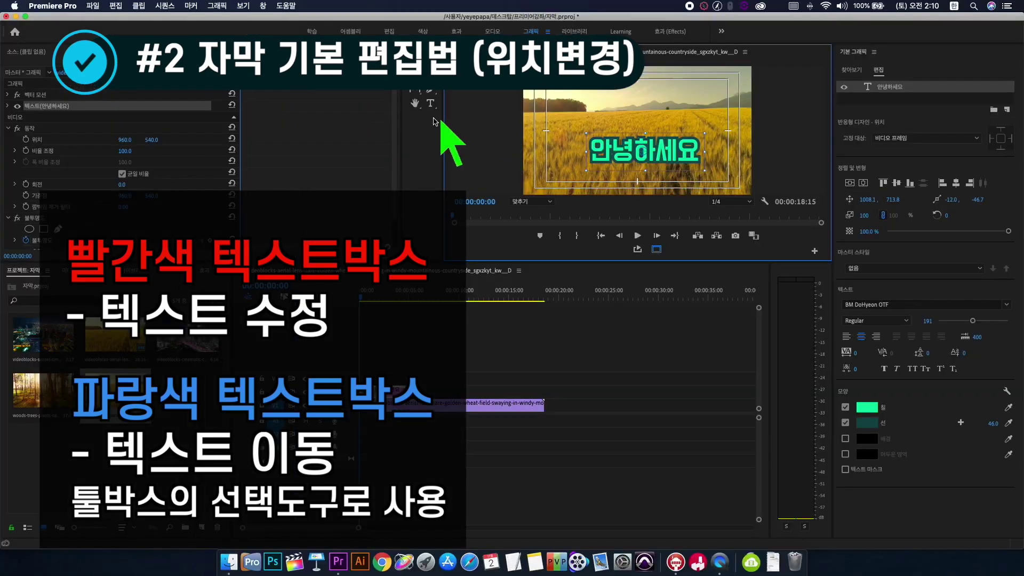
click(435, 114)
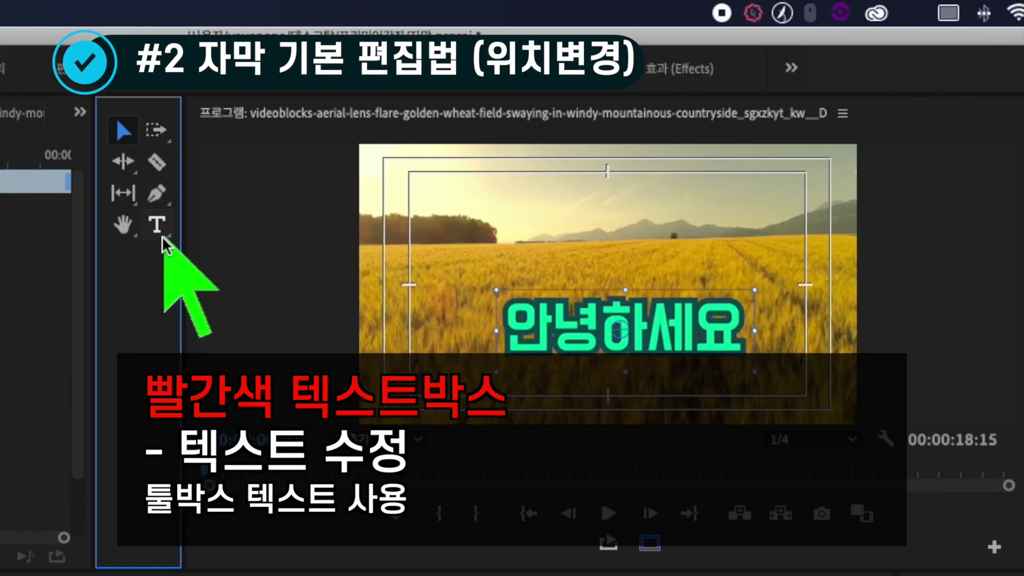
click(433, 107)
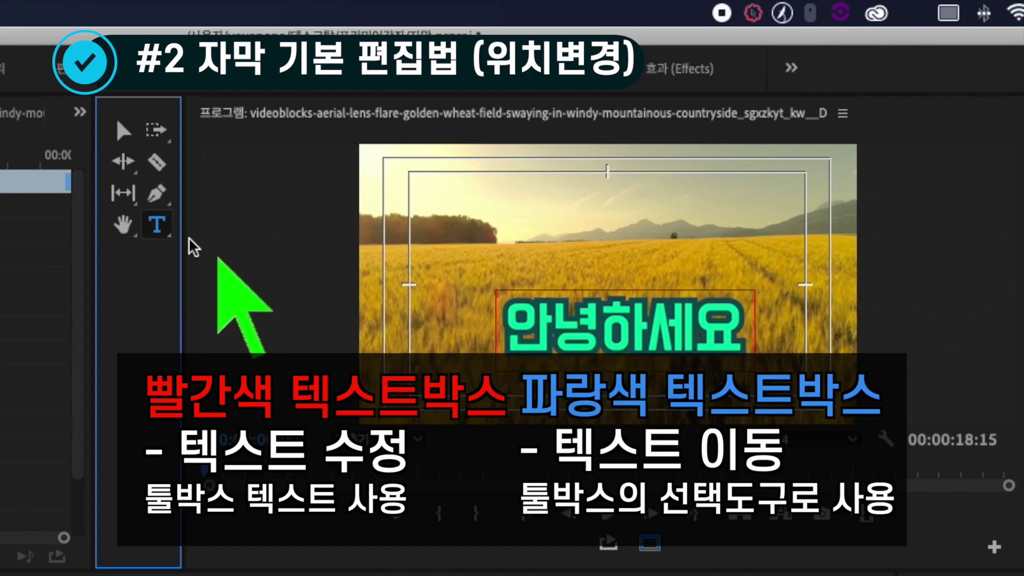
Step: Move the title back up to horizontal position 936.0, leave the Selection tool active, and save the project
click(124, 131)
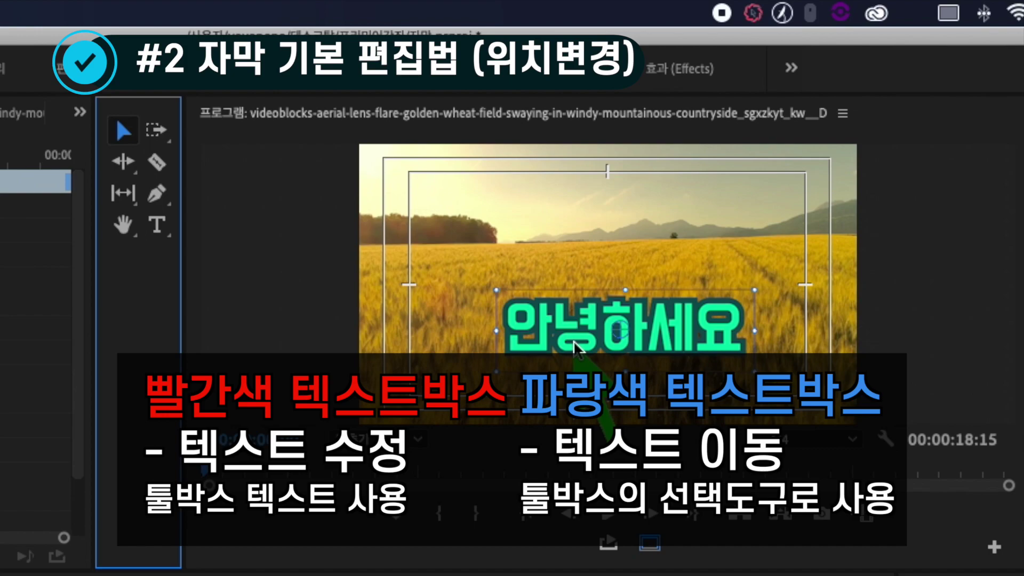
drag(575, 346, 573, 318)
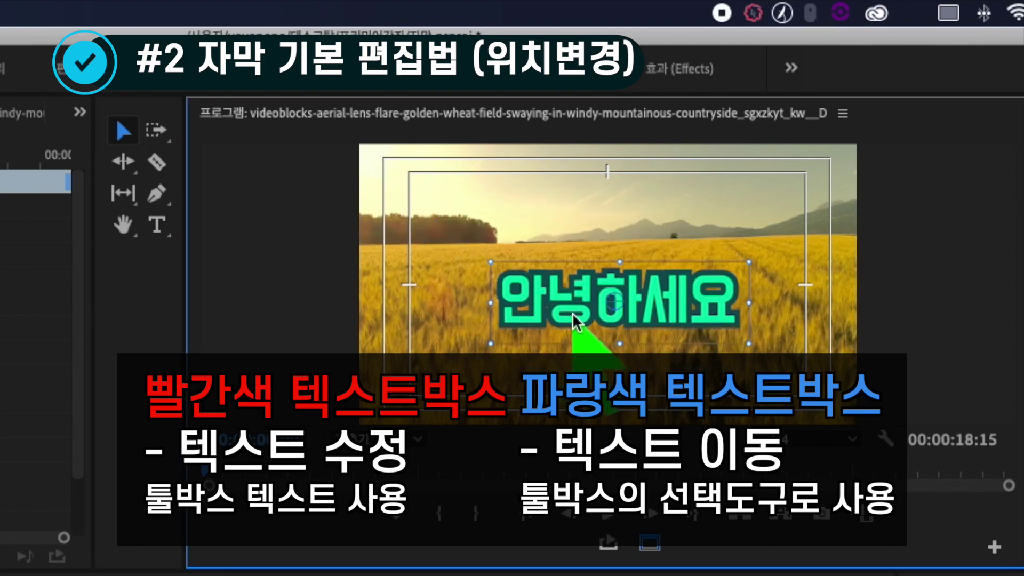
key(t)
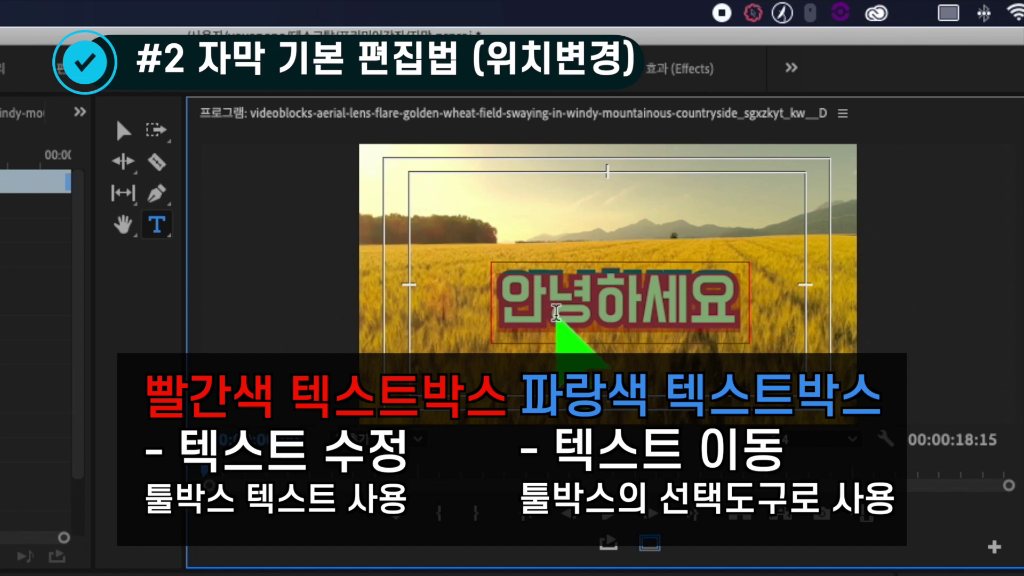
click(123, 130)
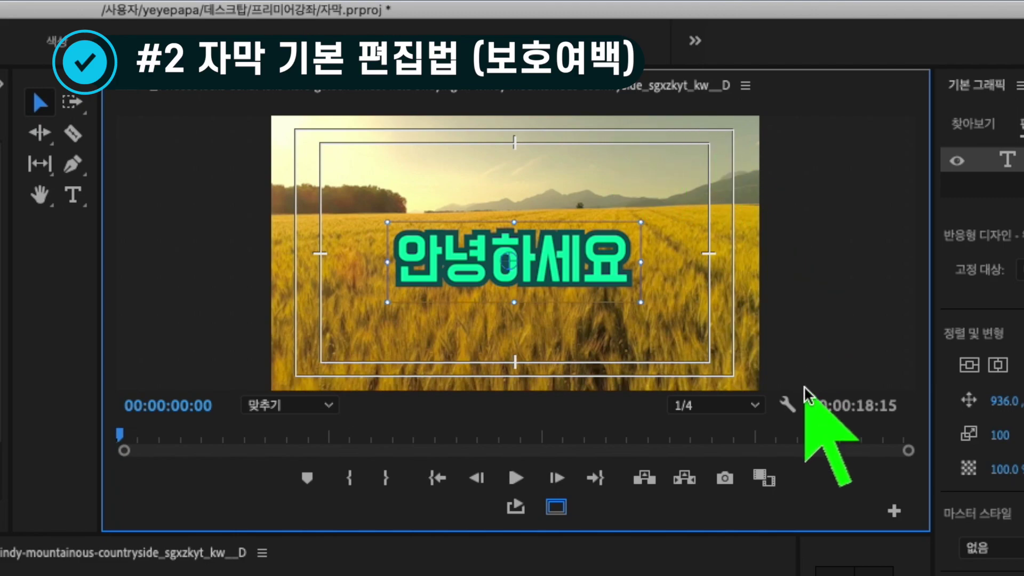
key(super+s)
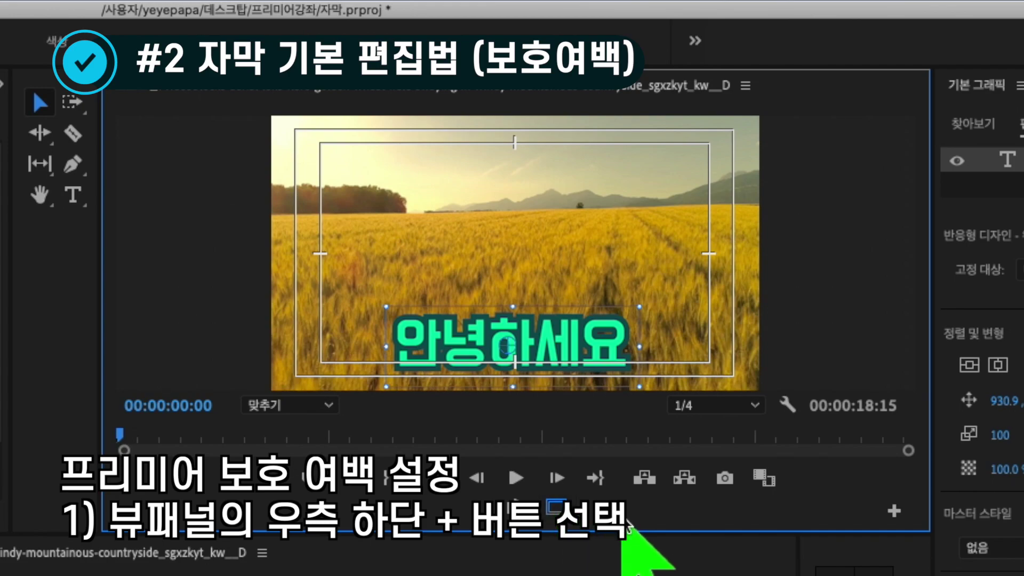
Step: Confirm the monitor's button layout with Safe Margins included, toggle the margins off and on, and nudge the title slightly
click(895, 513)
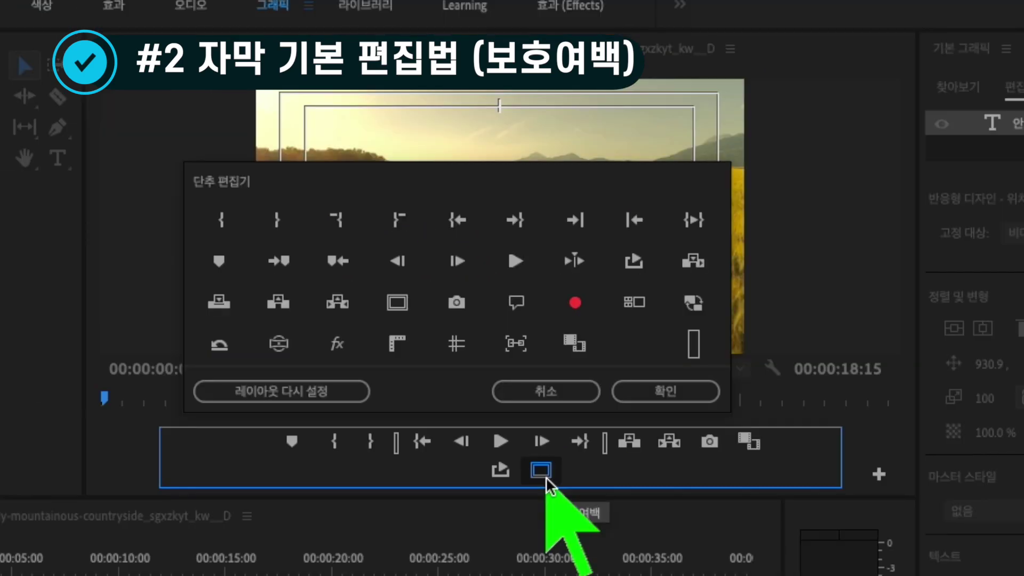
click(664, 391)
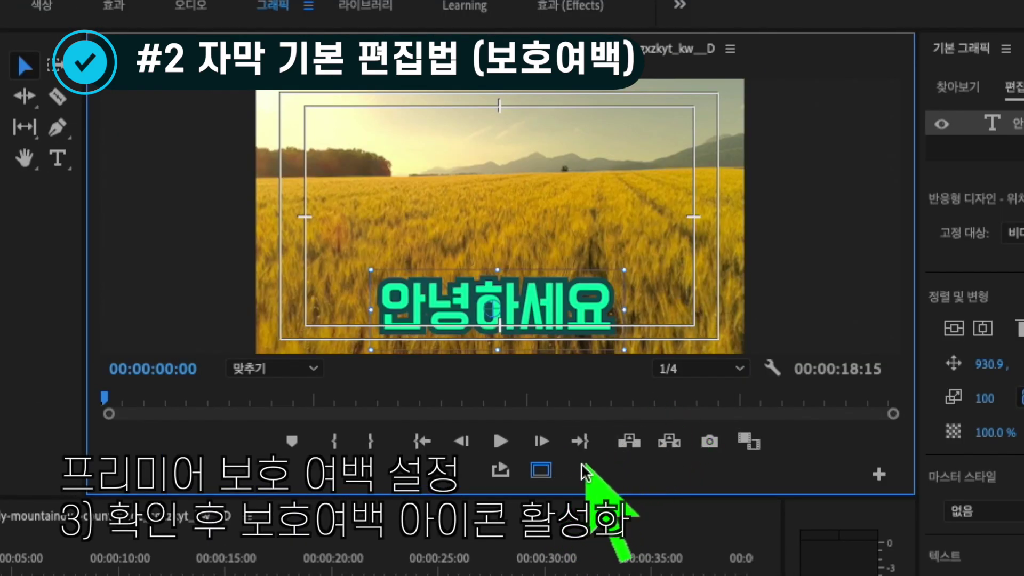
click(541, 471)
click(541, 471)
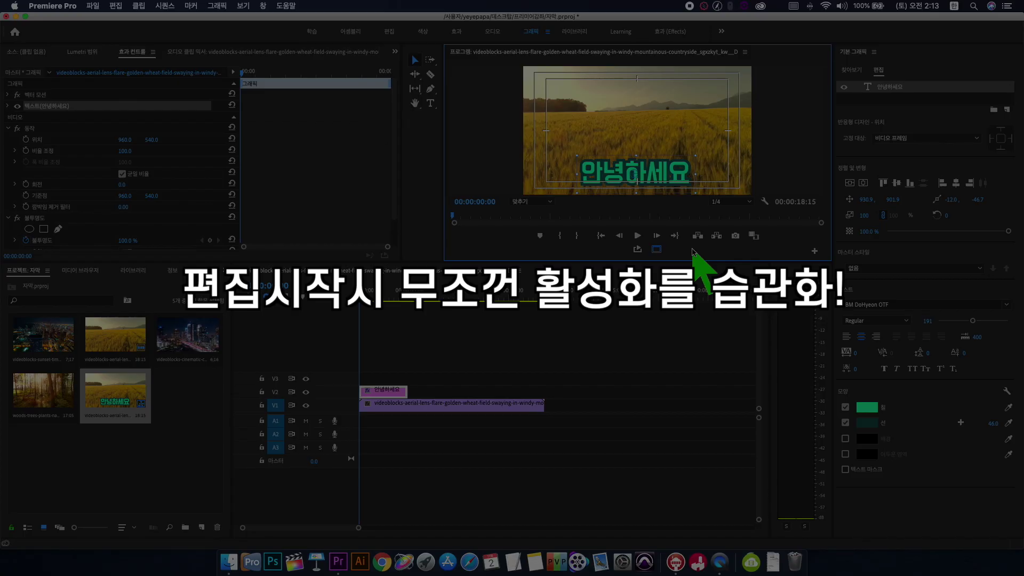
drag(670, 175, 672, 171)
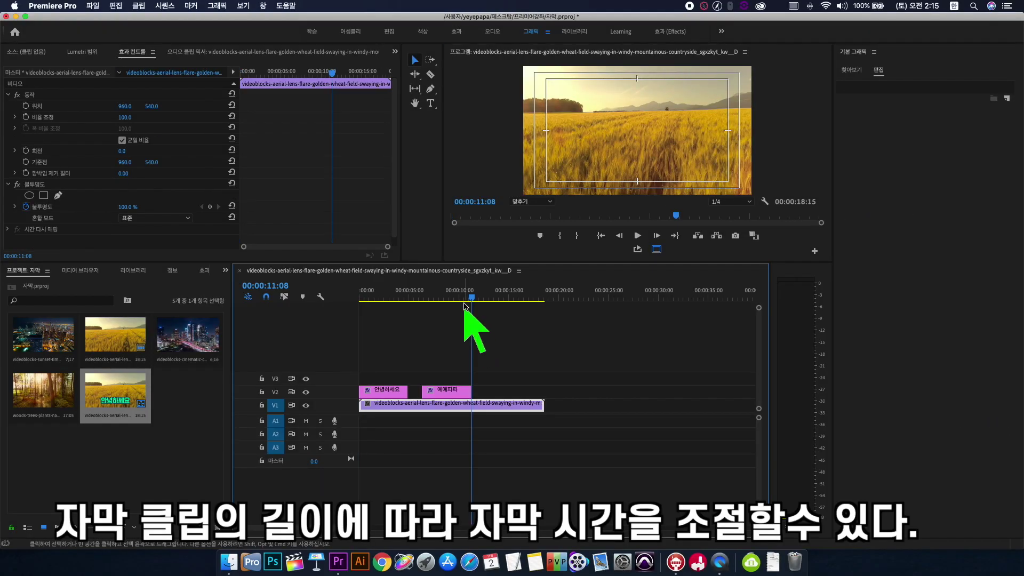
Step: Try extending the 예예파파 title clip on V2 to about 12 seconds and shortening it to about 10 seconds, scrubbing to preview each
drag(465, 296, 430, 386)
click(438, 392)
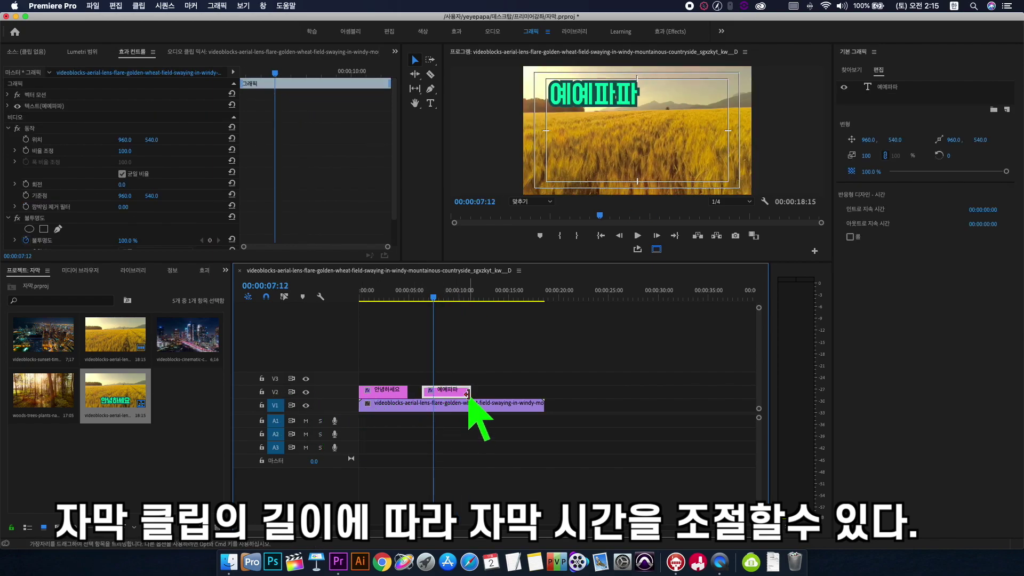
drag(471, 393, 482, 392)
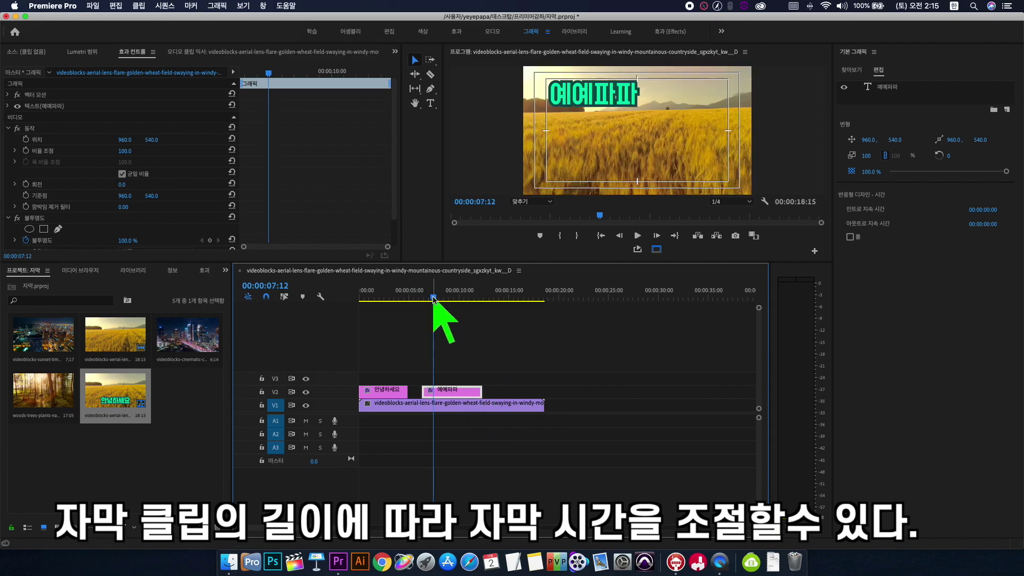
drag(434, 298, 458, 301)
drag(480, 392, 458, 393)
mouse_move(460, 300)
mouse_down()
mouse_move(436, 300)
mouse_move(463, 303)
mouse_move(449, 300)
mouse_up()
Step: Extend the end of the 예예파파 title clip to about 15 seconds and scrub the playhead to 00:00:13:08
click(433, 396)
drag(457, 393, 508, 393)
click(455, 300)
drag(456, 301, 490, 301)
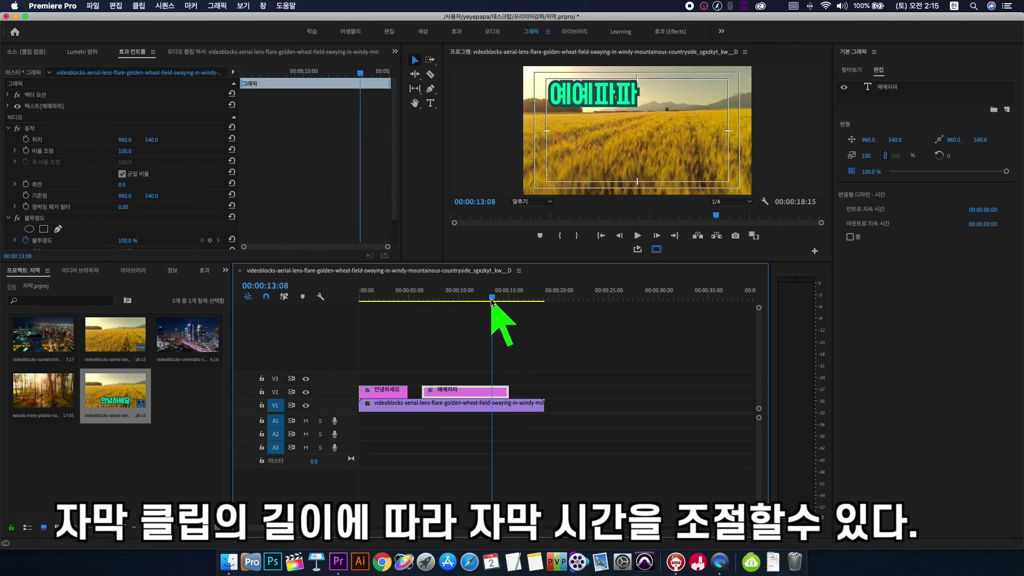